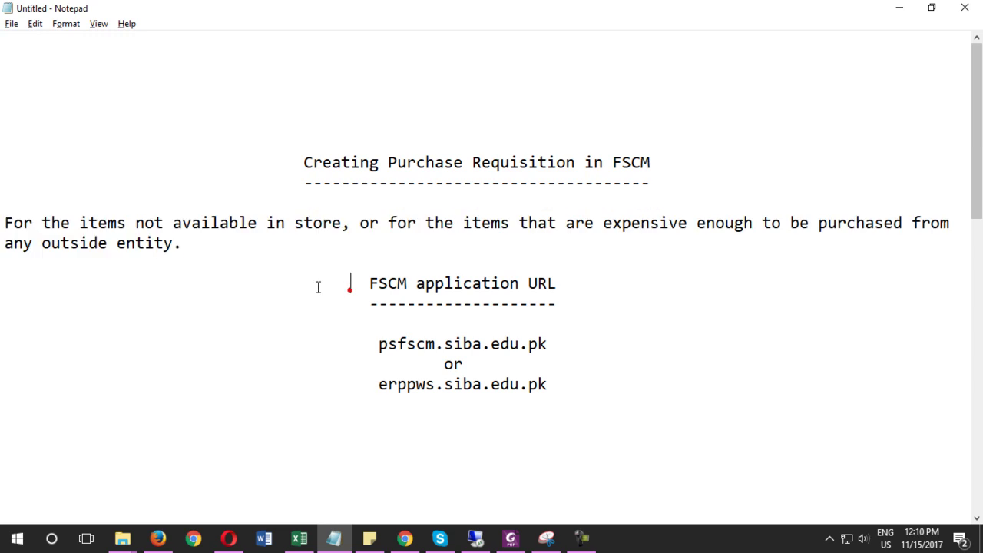
Copy the address erppws.siba.edu.pk from the FSCM application URL section of the notes
drag(388, 283, 557, 283)
drag(376, 344, 547, 345)
drag(379, 386, 550, 383)
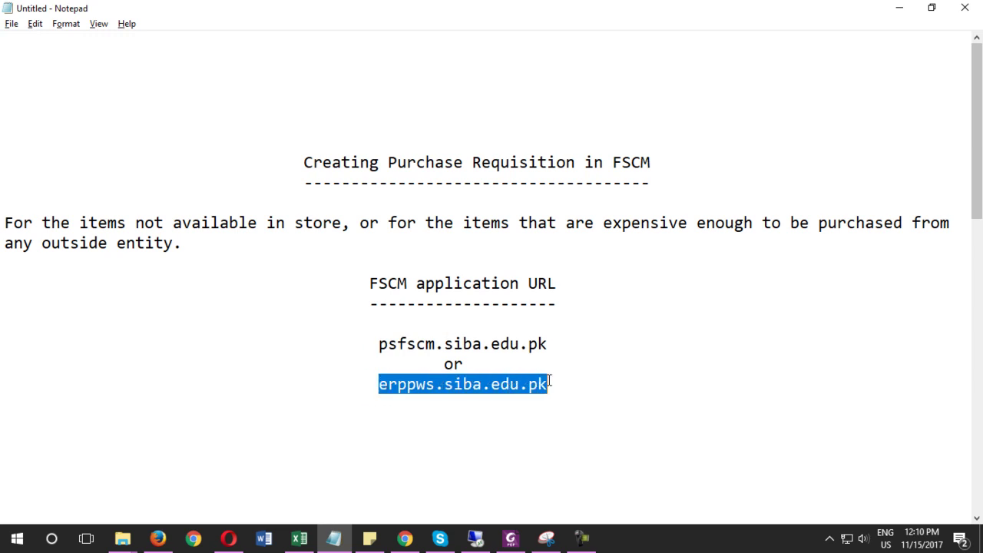
right_click(531, 382)
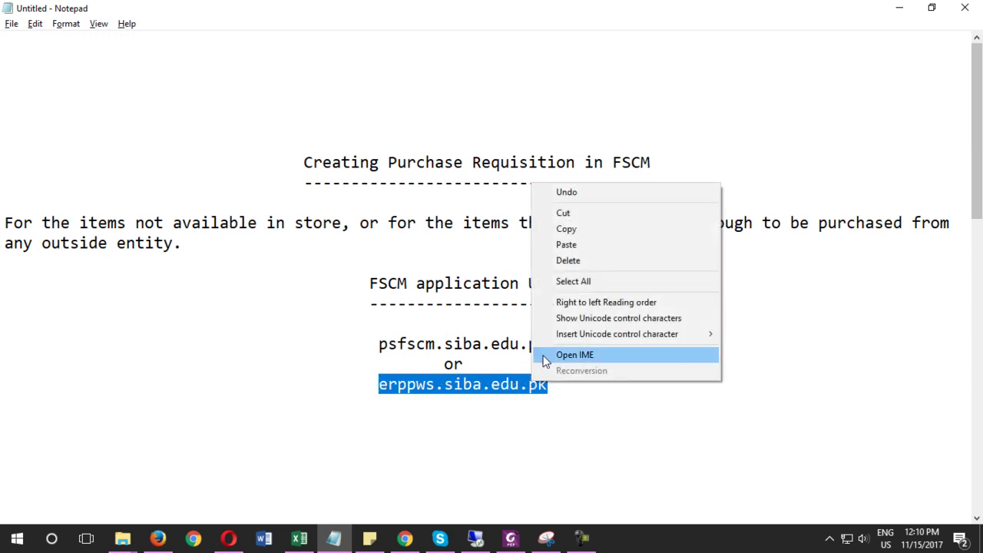
click(561, 227)
Switch to Opera, load the copied address erppws.siba.edu.pk and open the PeopleSoft logon page
click(228, 537)
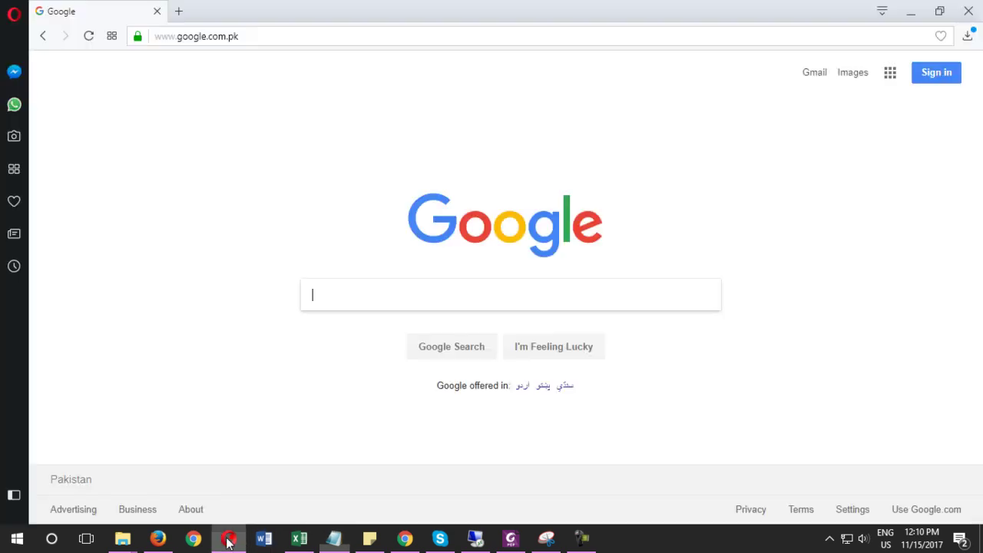
click(272, 36)
right_click(272, 35)
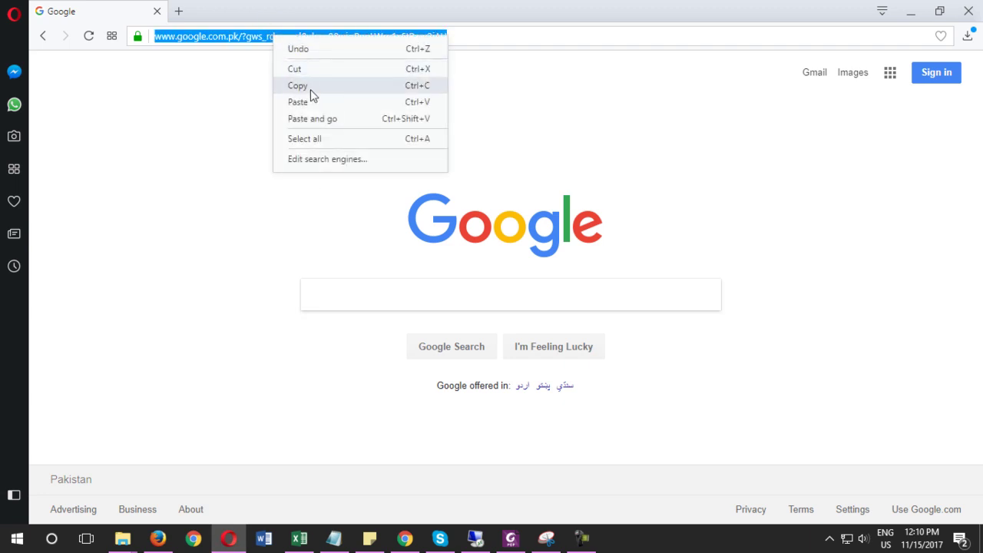
click(312, 101)
key(Return)
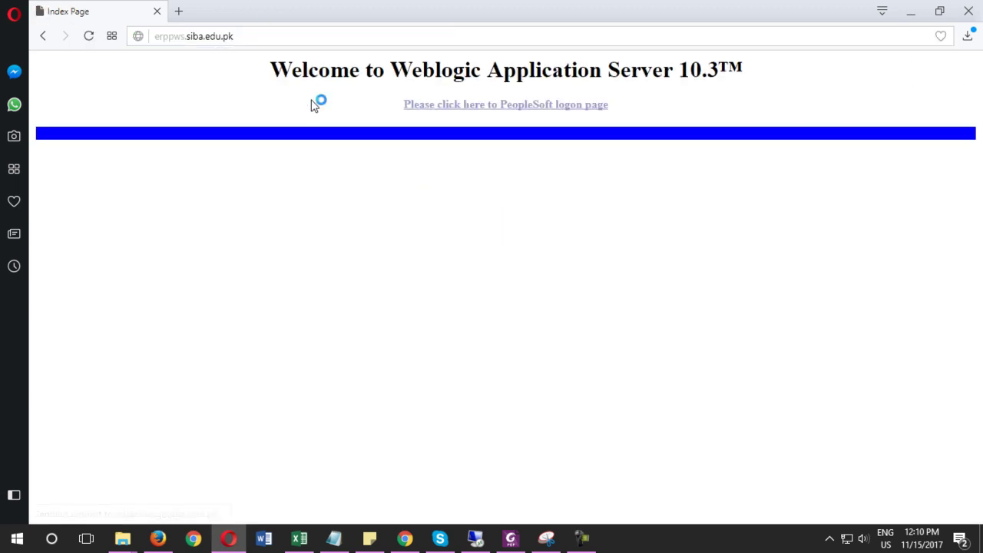
click(431, 108)
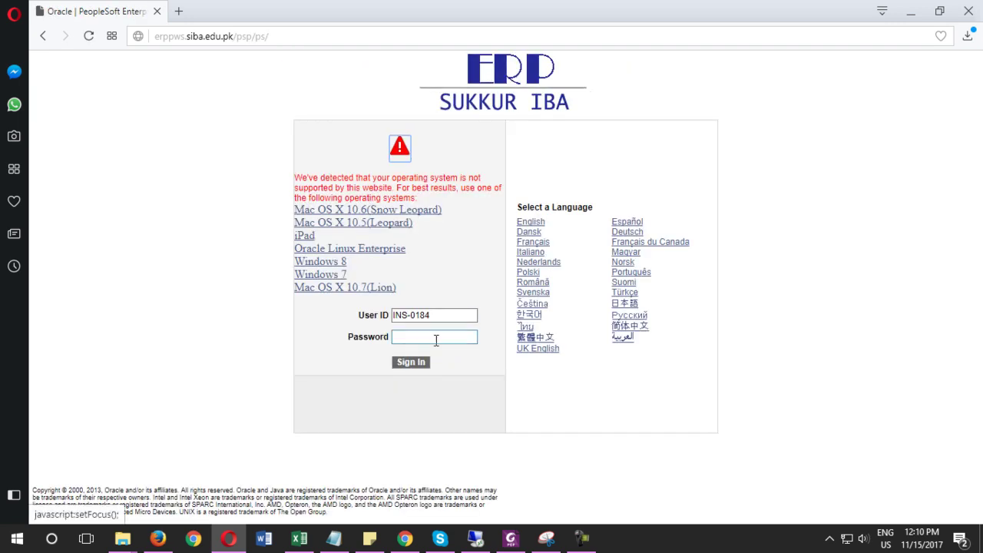
Enter the account password for the prefilled user ID and sign in to PeopleSoft
click(441, 315)
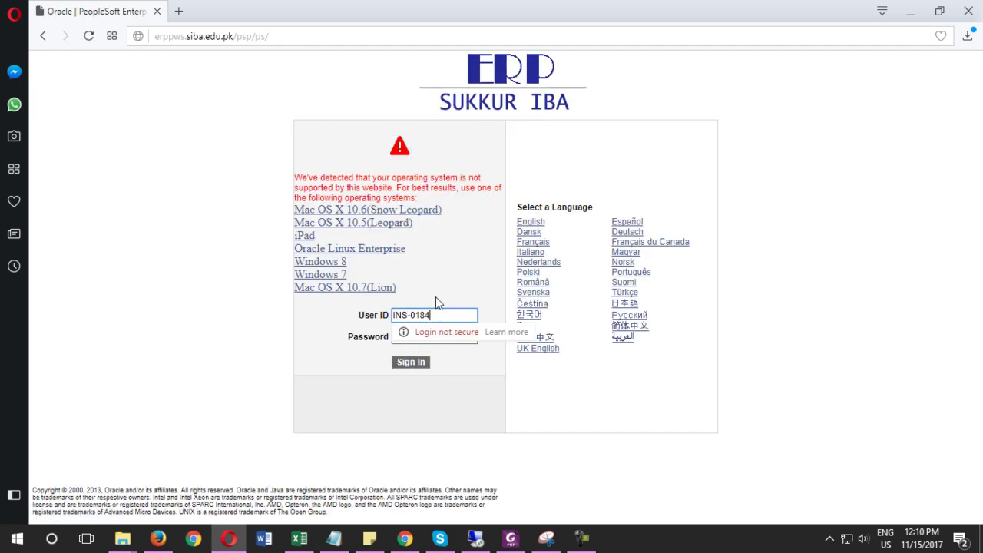
click(434, 337)
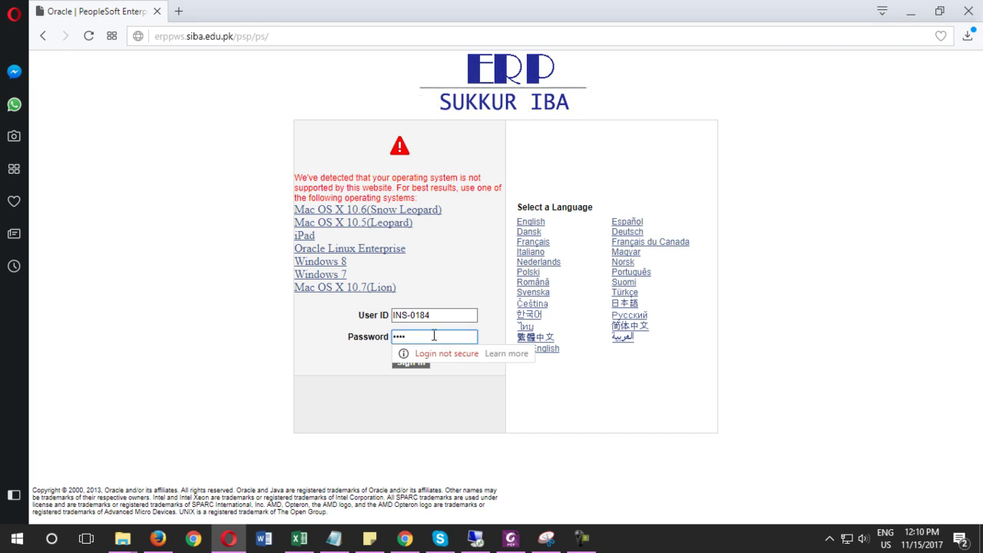
click(328, 317)
click(422, 365)
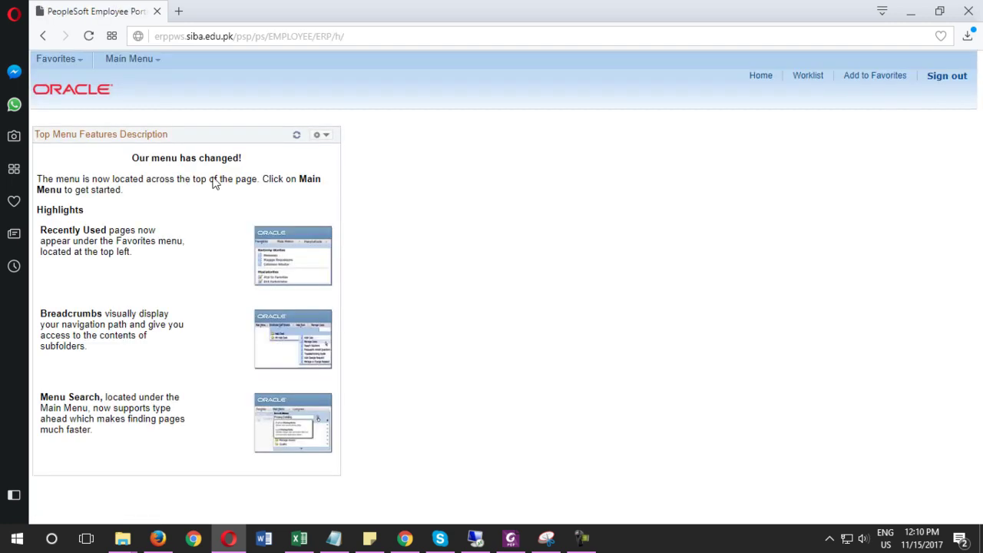
Open the Add/Update Requisitions page from the Requisitions section of Purchasing
click(153, 67)
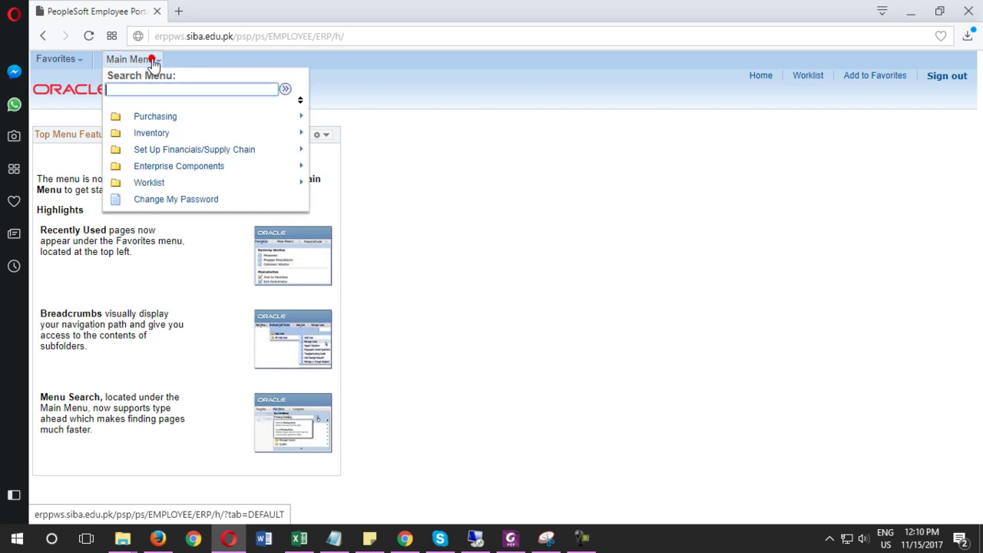
mouse_move(195, 122)
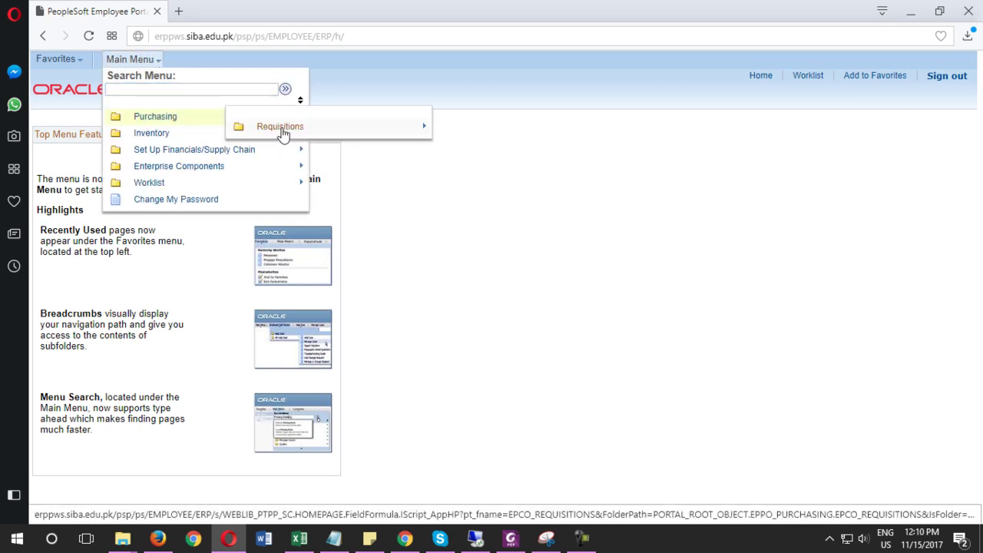
mouse_move(279, 126)
click(401, 142)
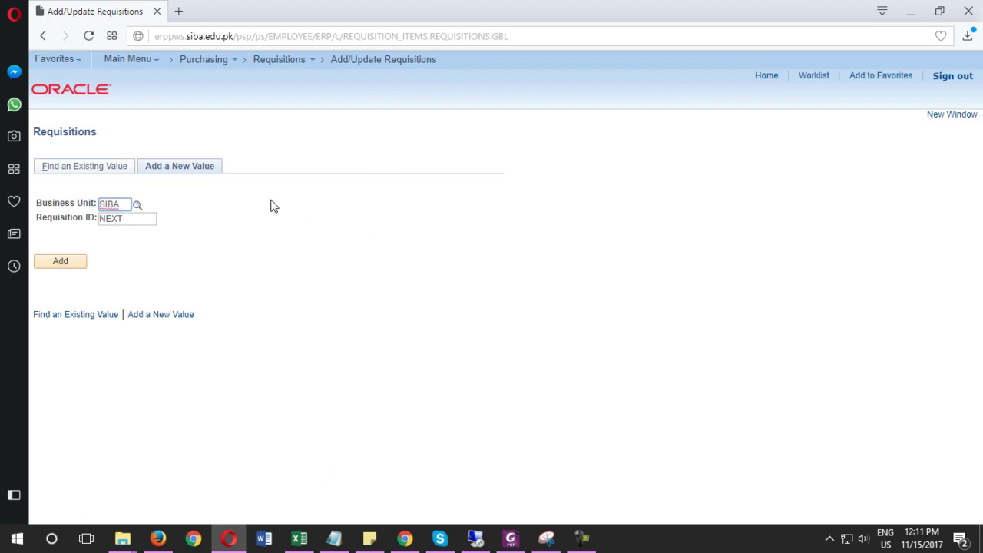
Switch to the Notepad notes and add the line "To create new requisition click on Add a New Value tab," below the URLs
mouse_move(334, 538)
click(342, 490)
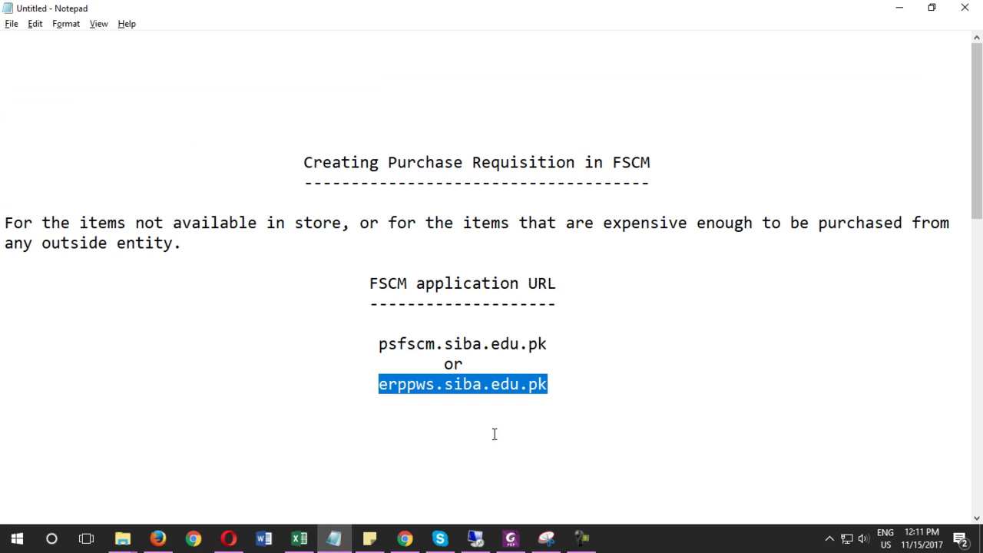
scroll(487, 432, down, 2)
click(505, 338)
text(To create new requisit)
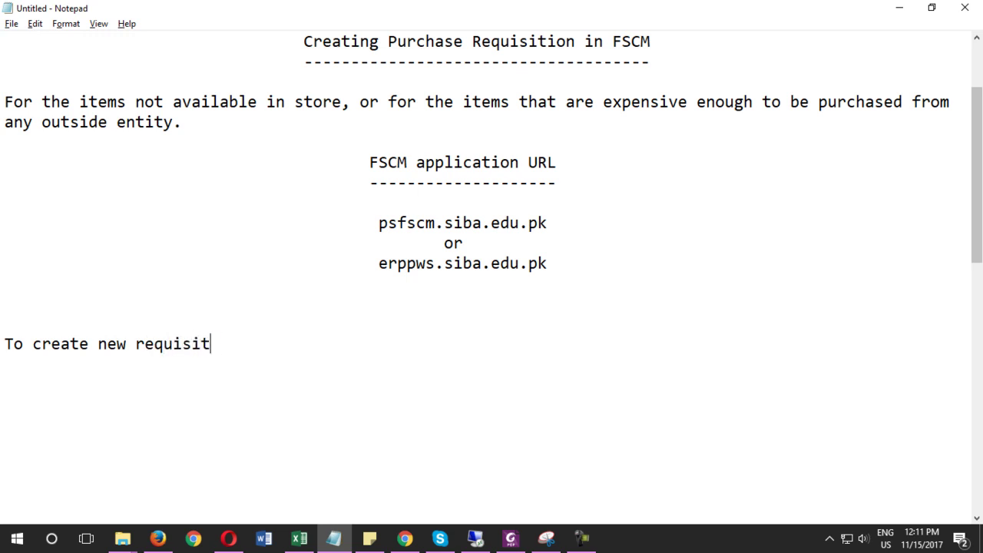
text(ion click onm)
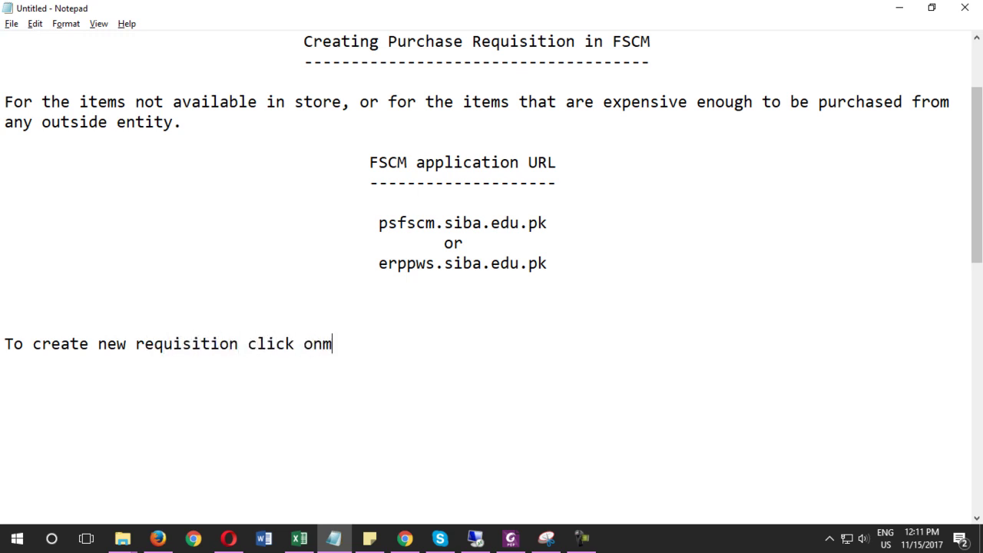
key(BackSpace)
text(Add a New Va)
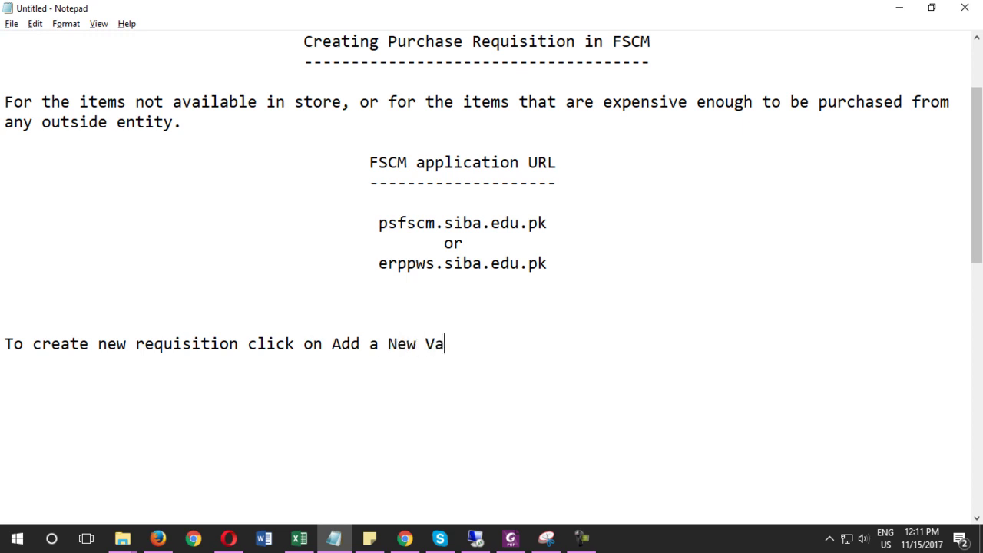
text(lue tab)
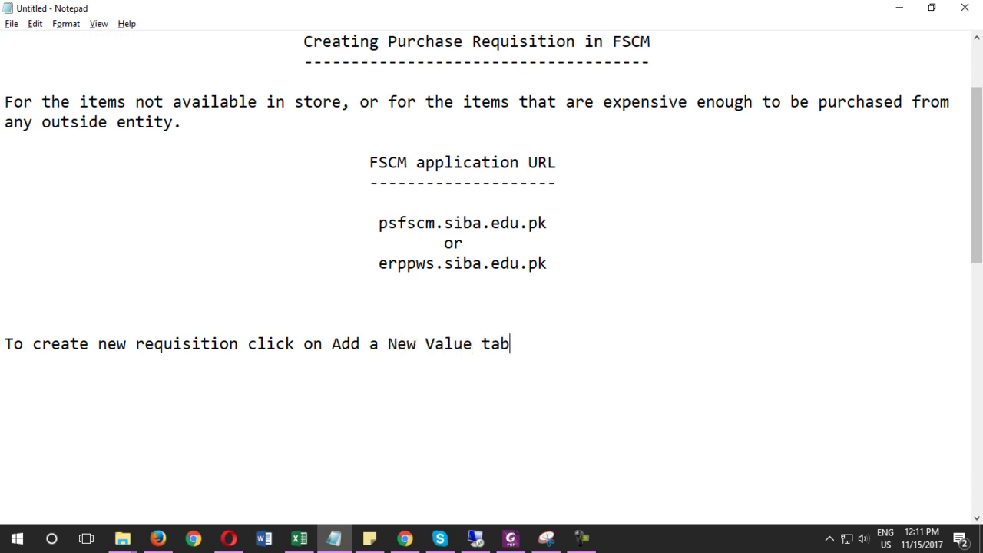
text(,)
key(Return)
Write "To find existing requisitions click on Find Existing Values Tab" as the second instruction line
text(To find)
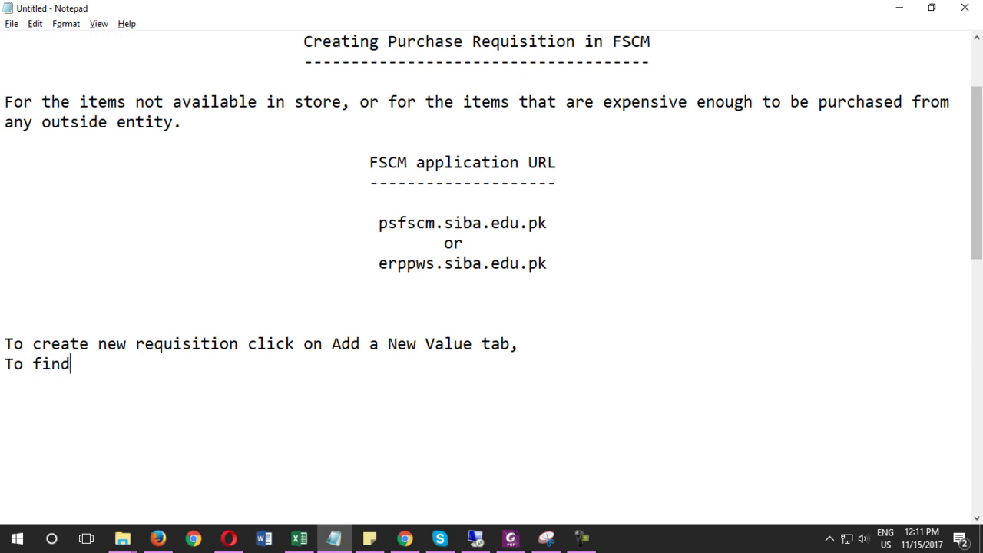
text( existing requis)
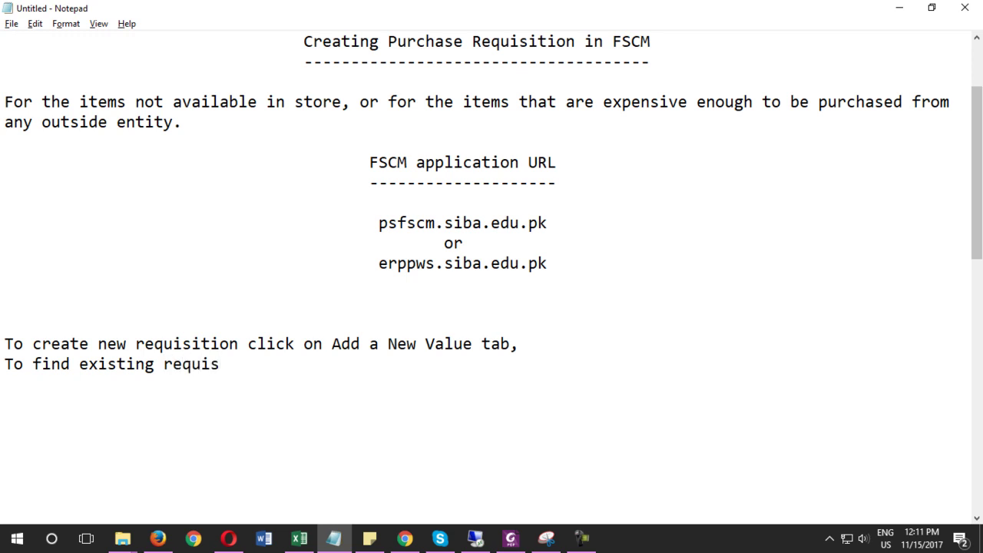
text(itions click on Find Existing)
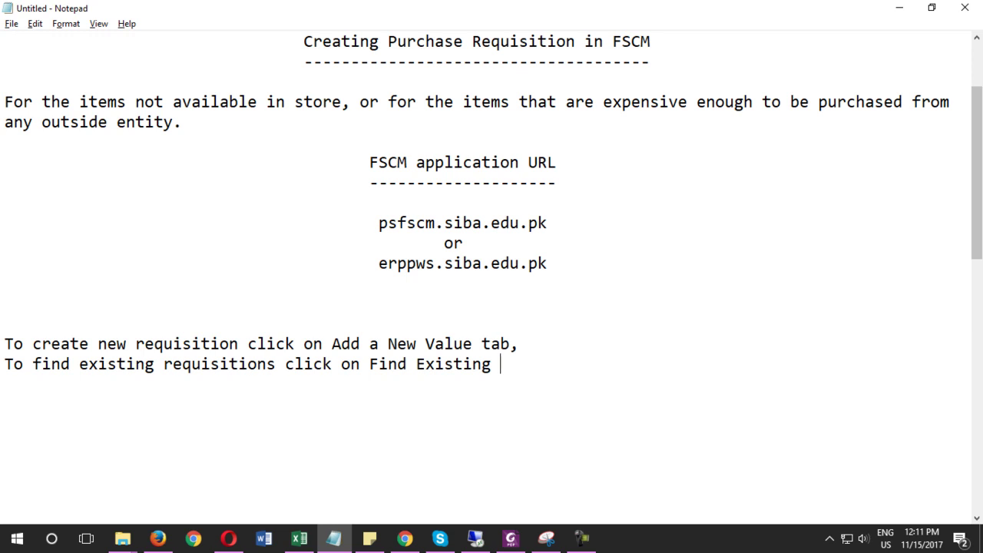
text( Values)
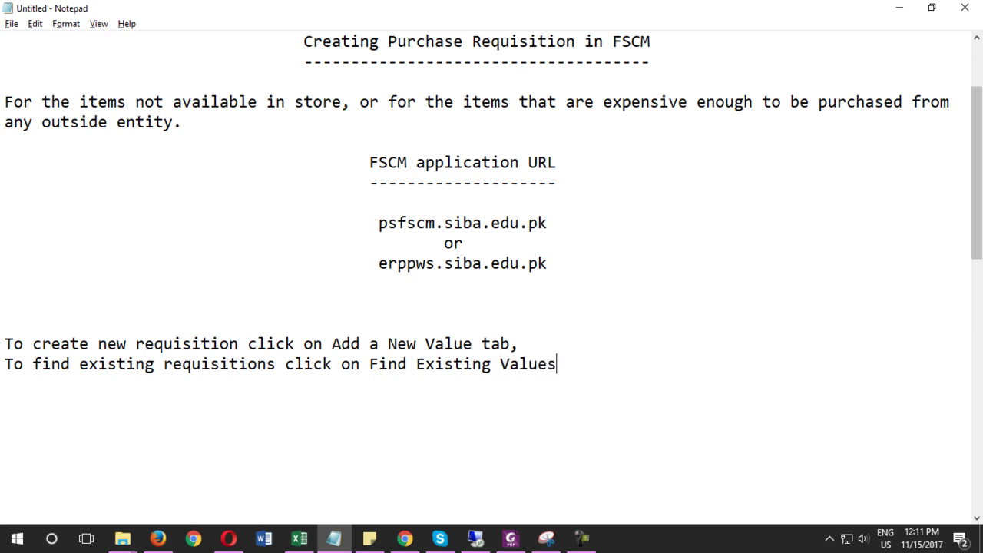
text( Tab)
Return to Opera and search existing SIBA requisitions by the requester's name
key(alt+Tab)
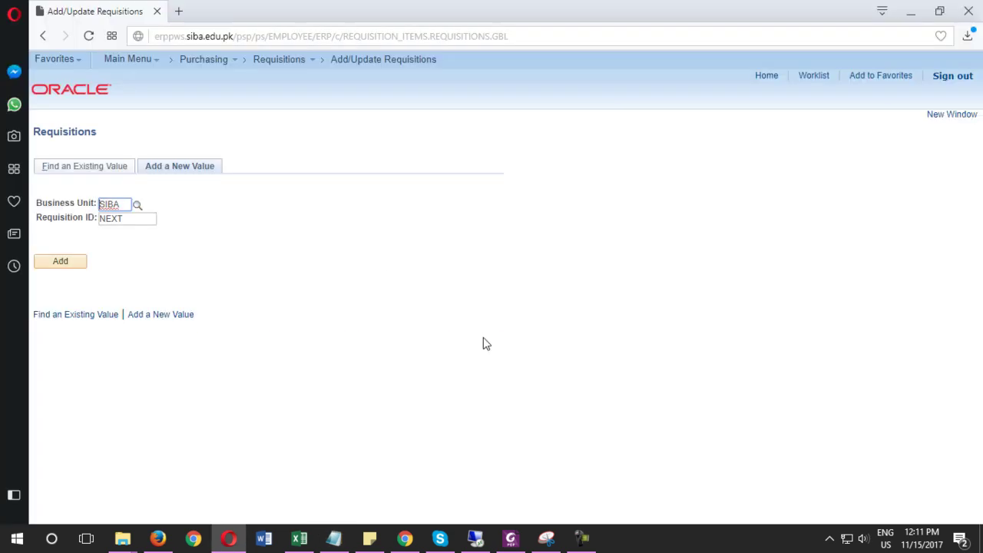
click(68, 169)
click(261, 319)
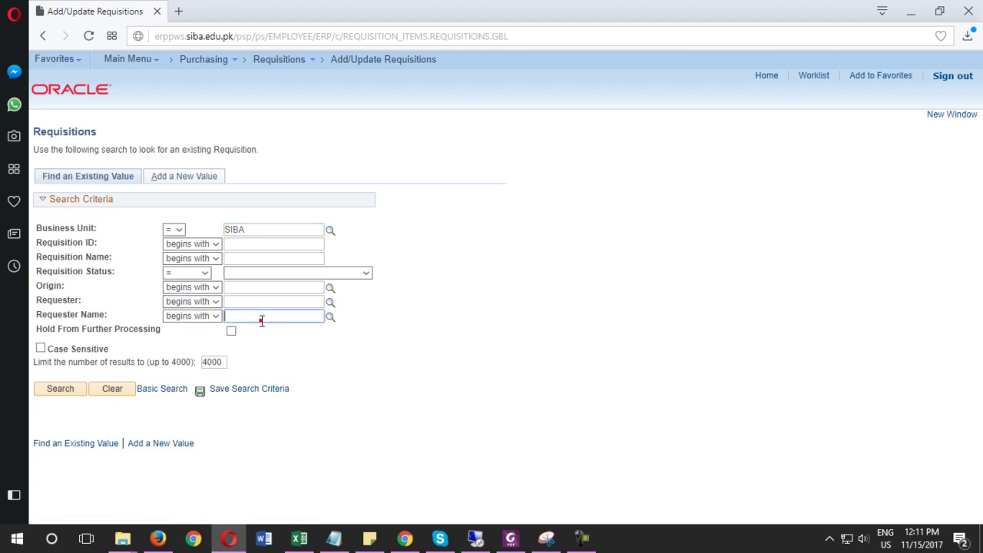
text(zafa)
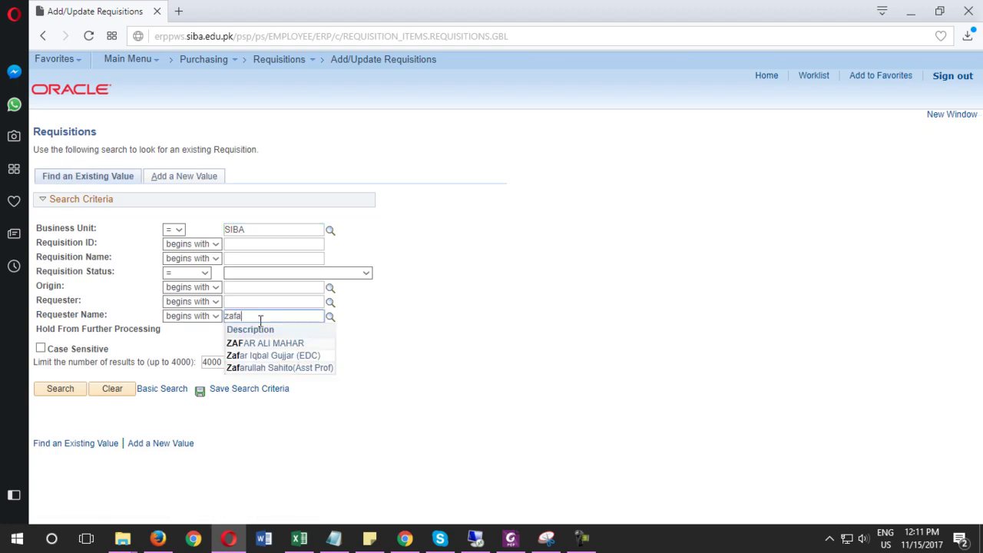
text(r)
click(269, 344)
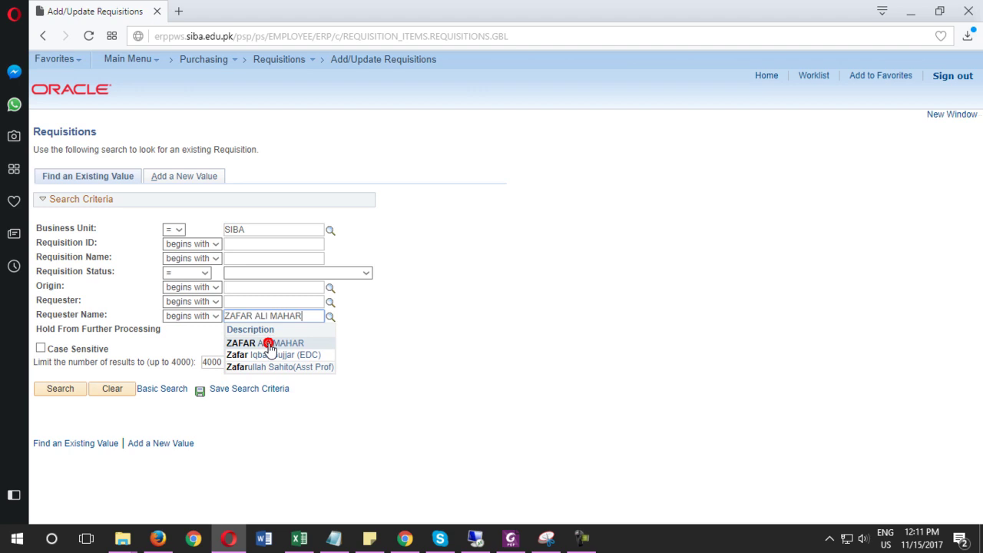
click(71, 390)
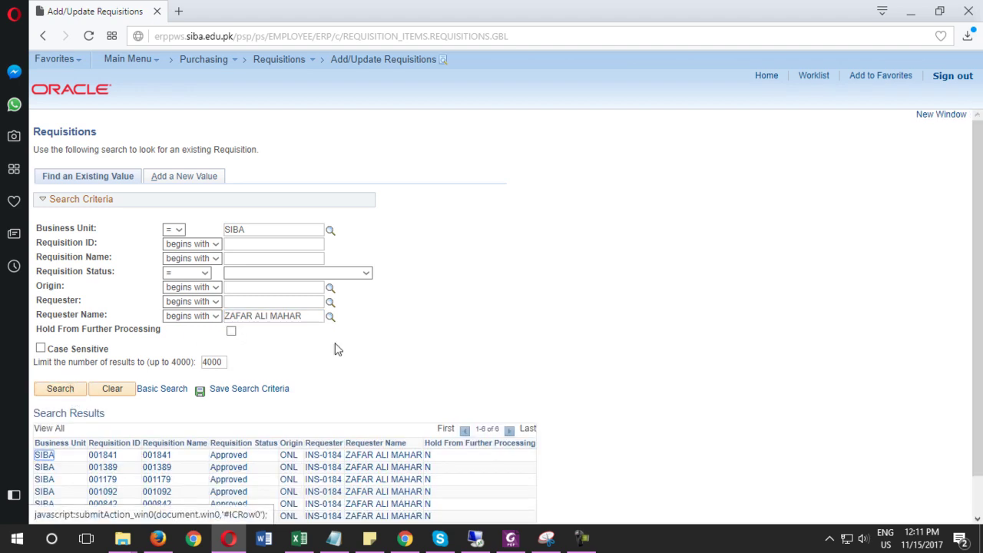
Try to open the first approved requisition in the search results and transfer to its inquiry
scroll(415, 350, down, 1)
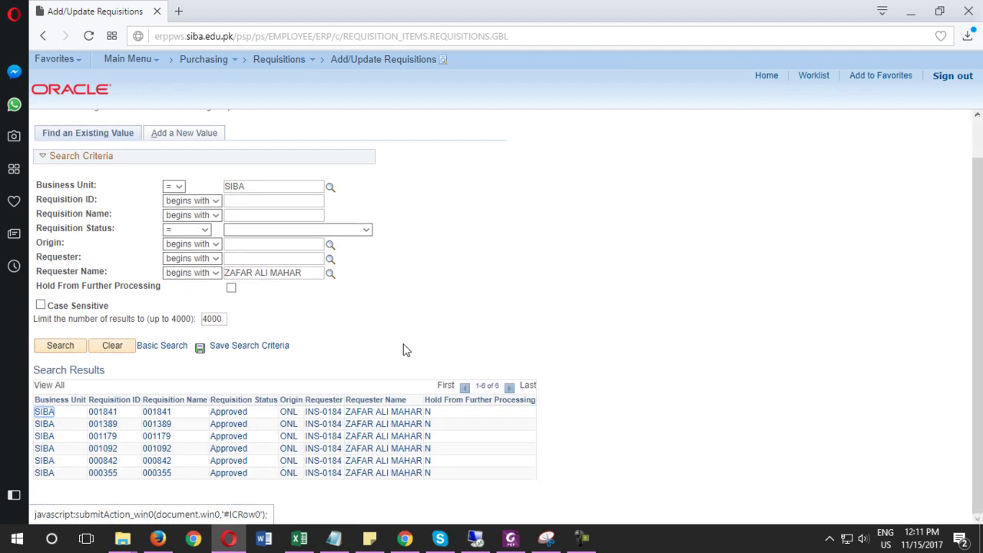
click(377, 413)
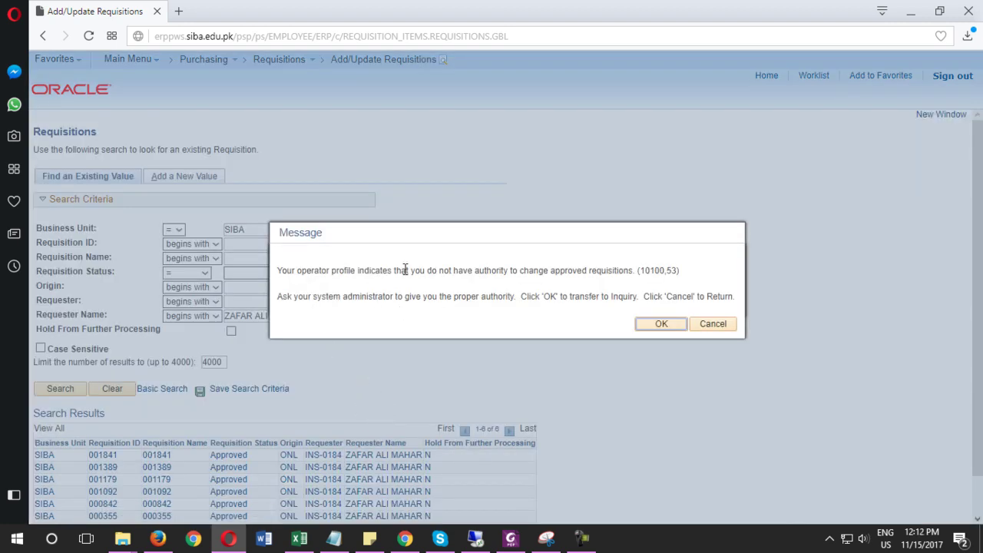
click(659, 325)
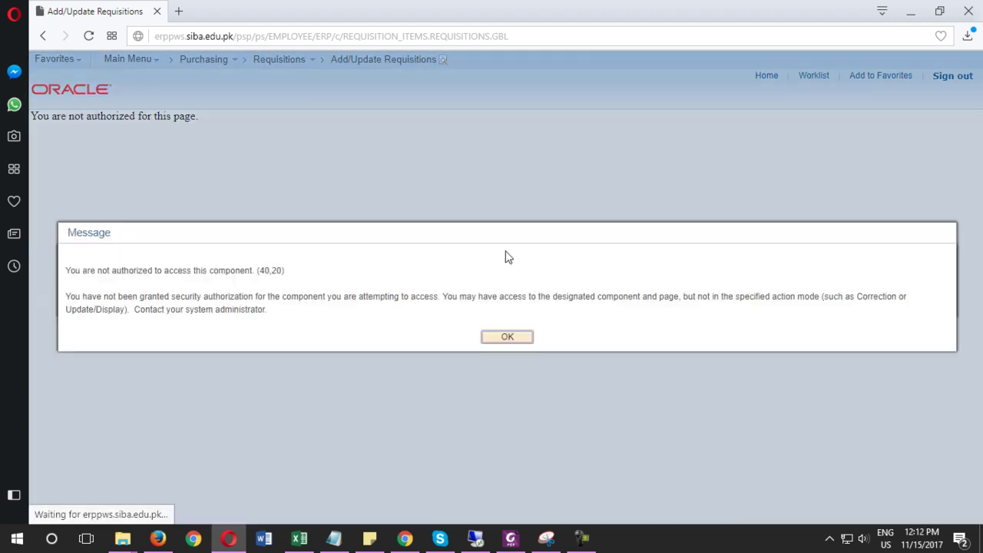
Switch to the Notepad notes and add "Once the requistion is approved by immediate supervisor and Vice Chancellor Sb, then the requisition will not be accessible"
click(338, 536)
scroll(442, 390, down, 1)
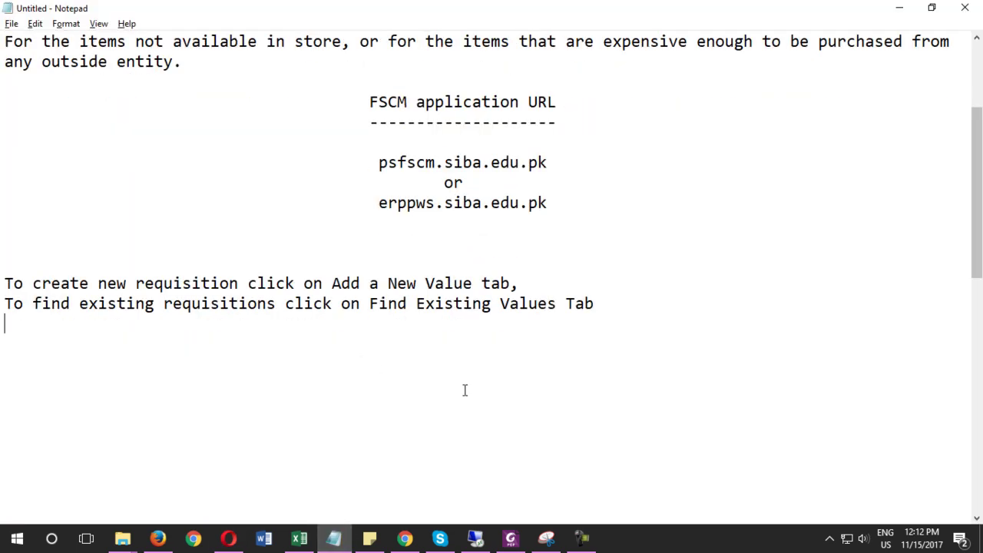
key(Return)
text(Once the requistion)
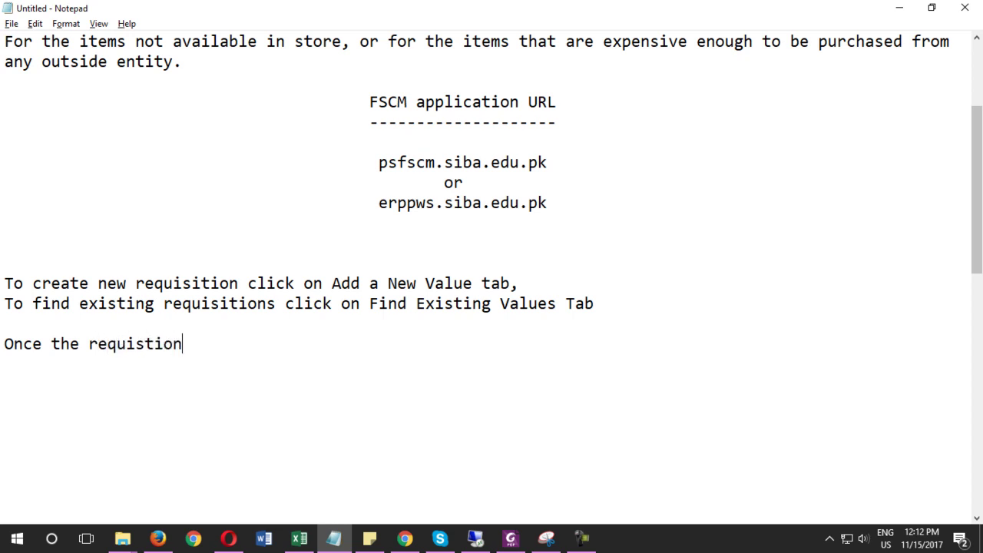
text( is approved by )
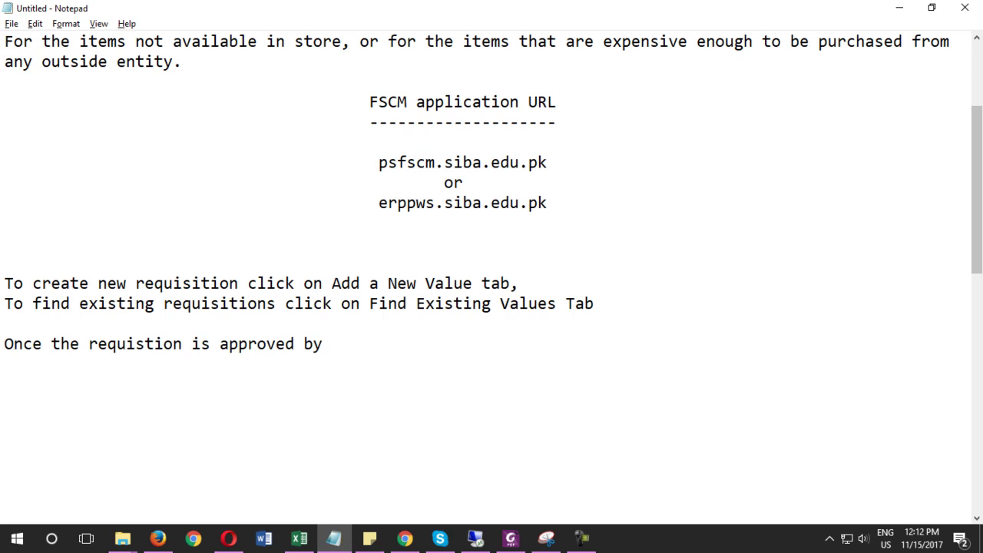
text(immedi)
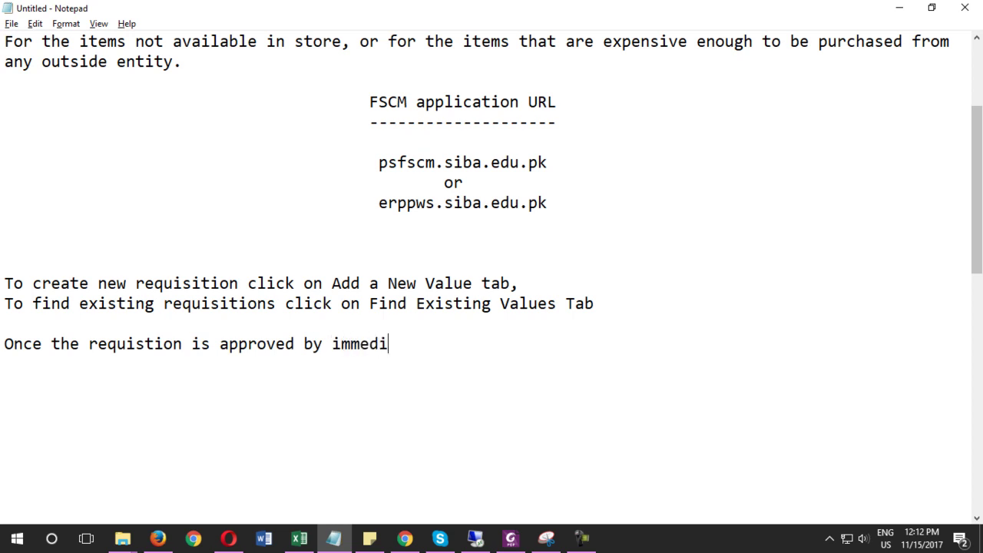
text(ate supervi)
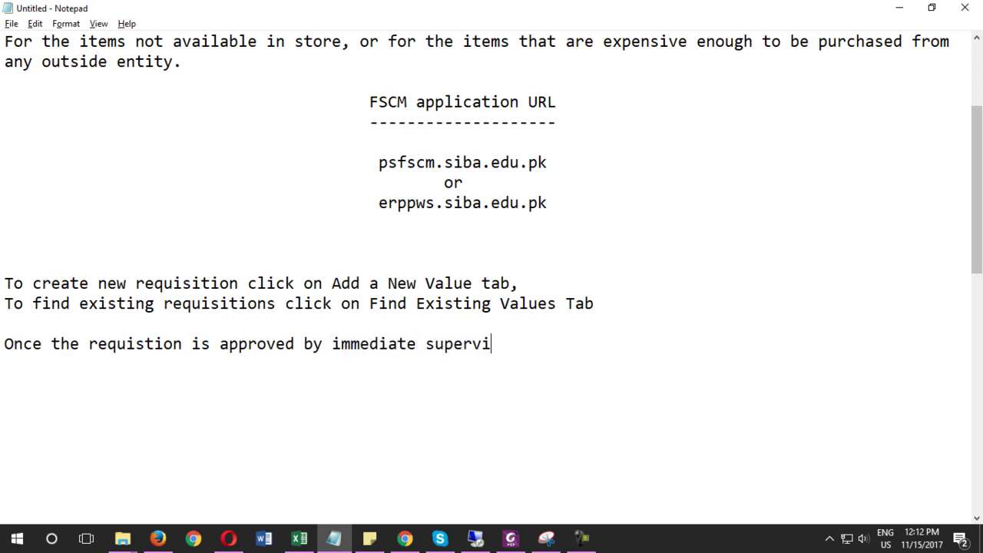
text(sor and Vice Chancellor)
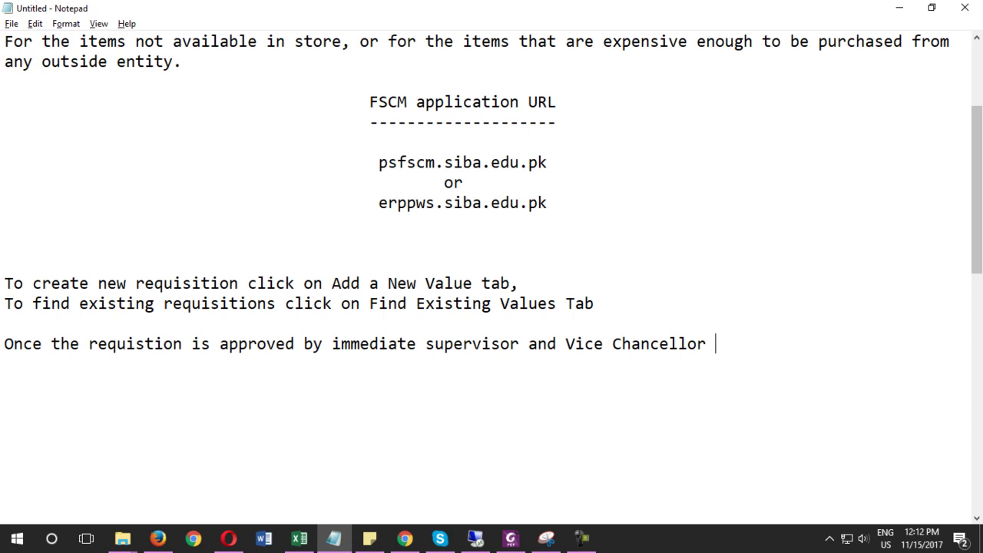
text( Sb, then )
text(the requi)
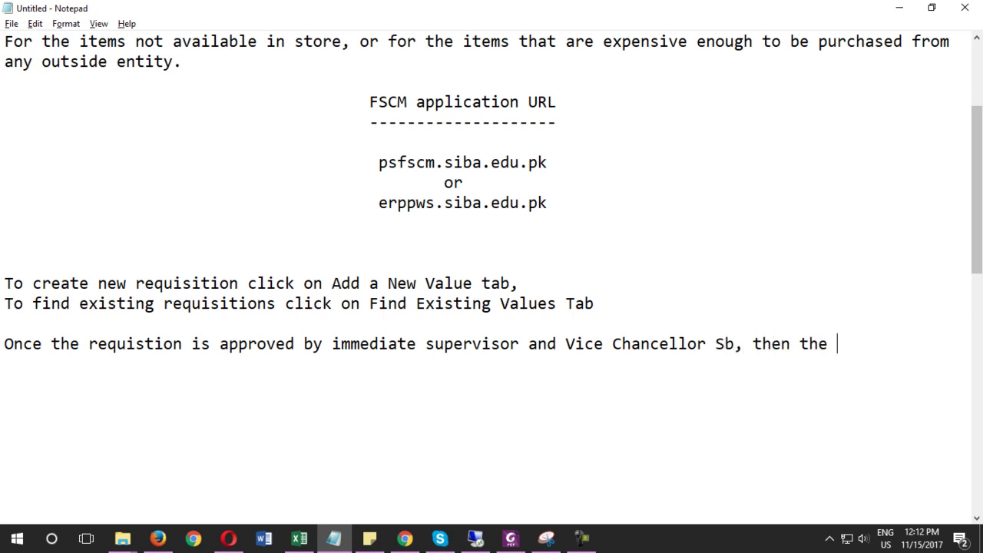
text(sition)
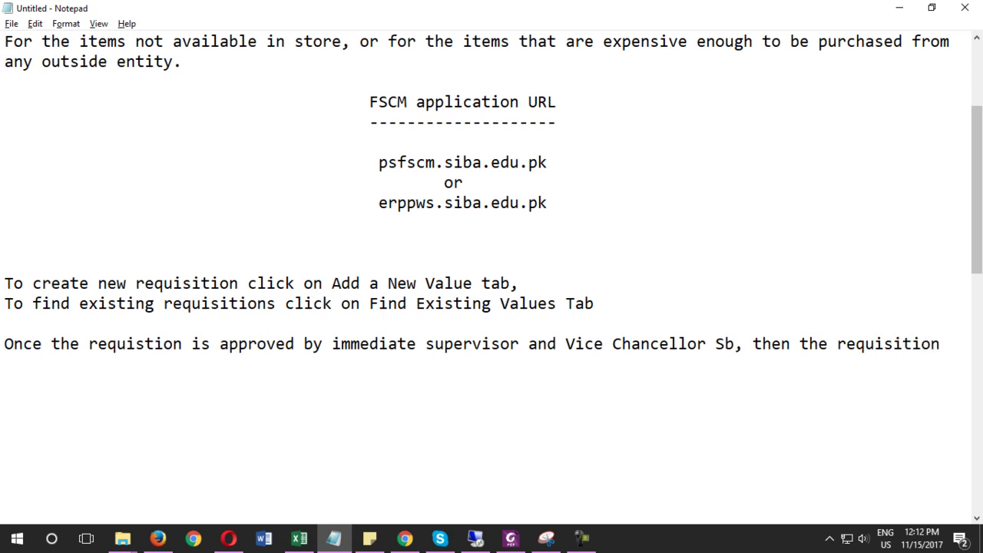
text( will not be)
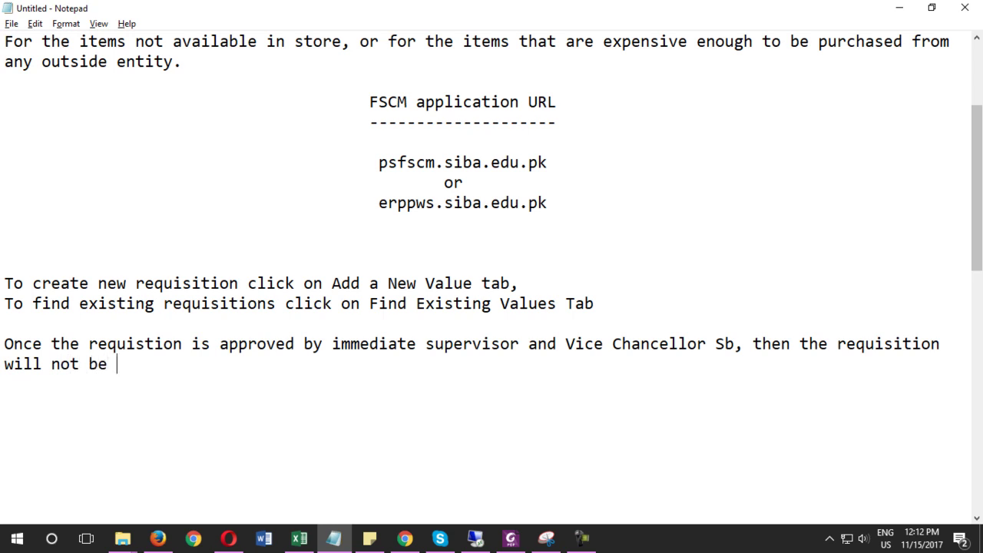
text( accessible)
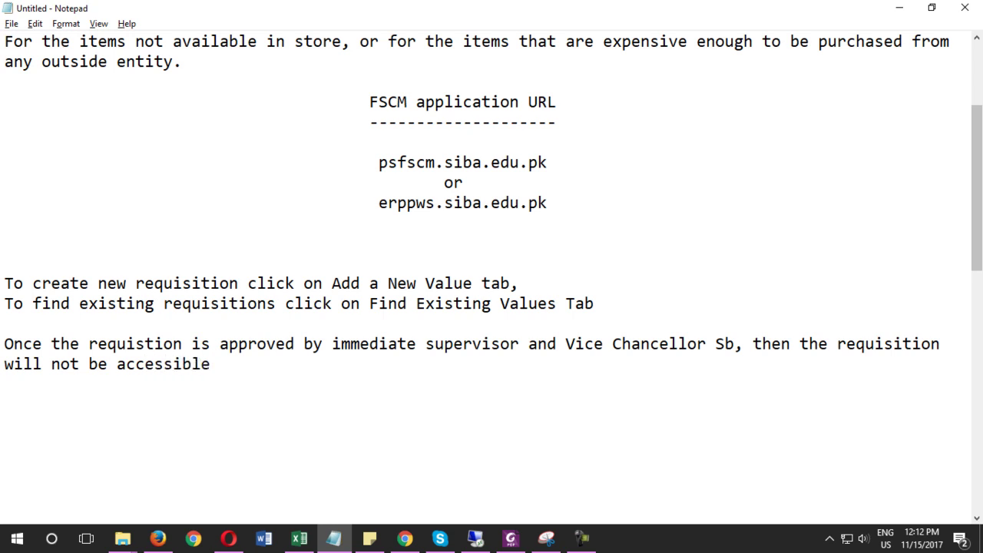
Continue the note with ".In that case contact to Procurment dept. for the details of any requisition"
text(.In that case)
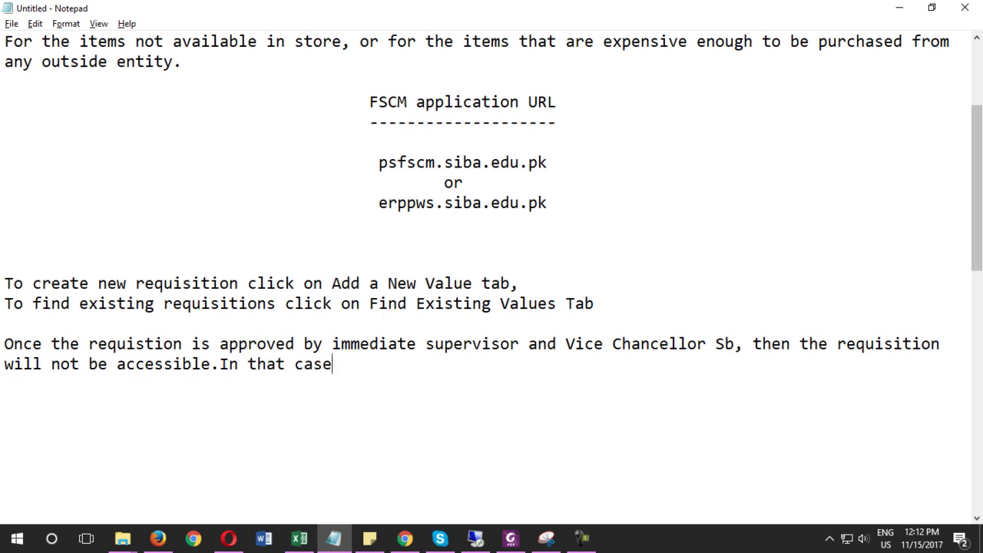
text( contact to Procuremn)
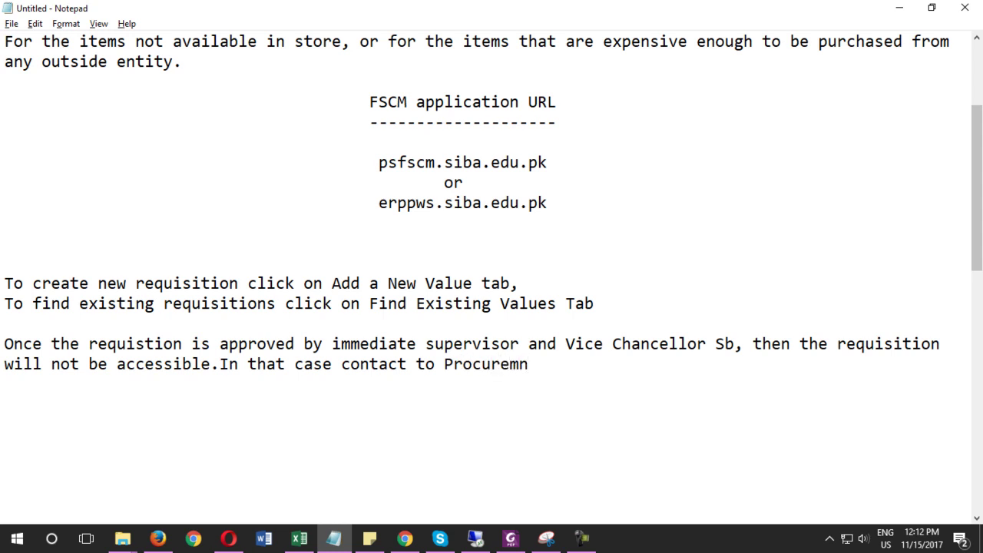
key(BackSpace)
key(BackSpace)
key(BackSpace)
text(ment dep)
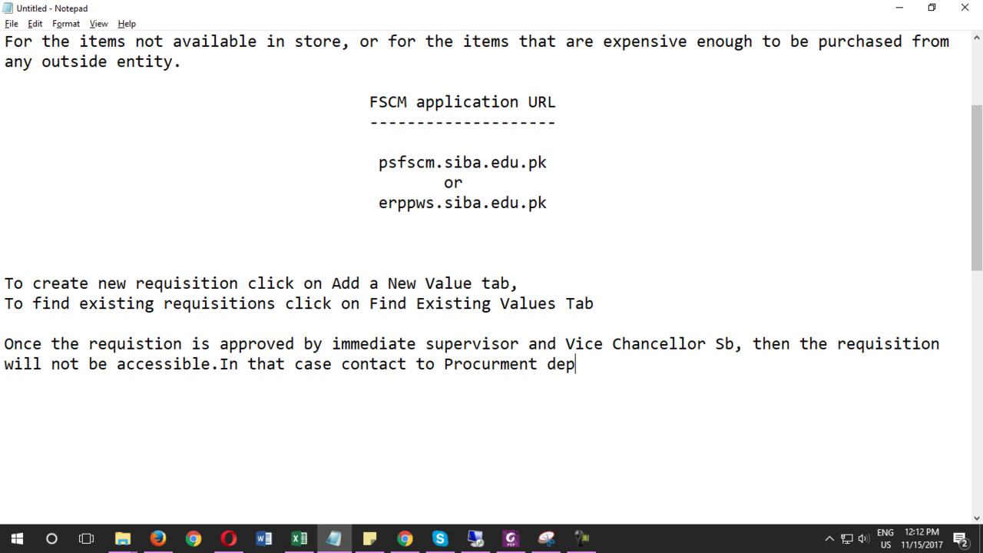
text(t. for the details of )
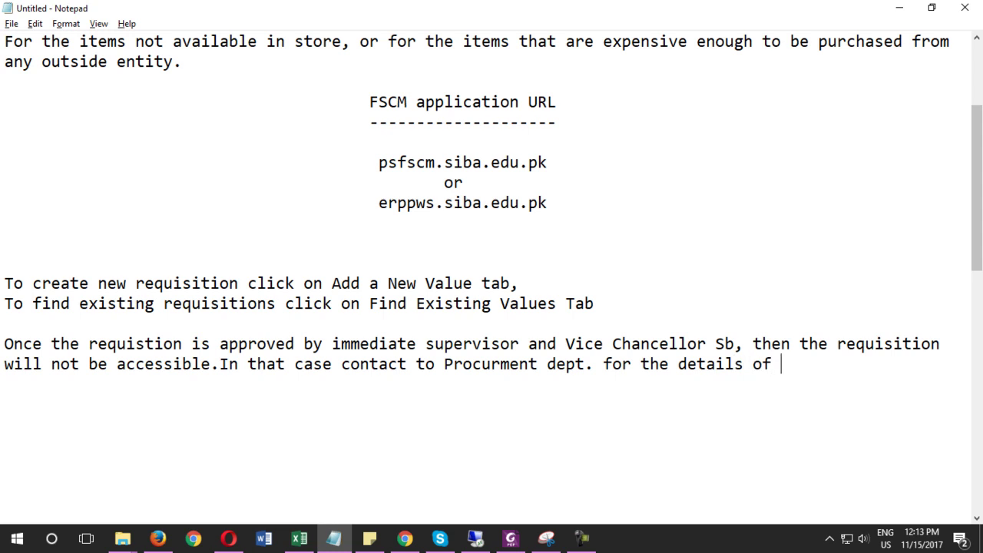
text(any requisition)
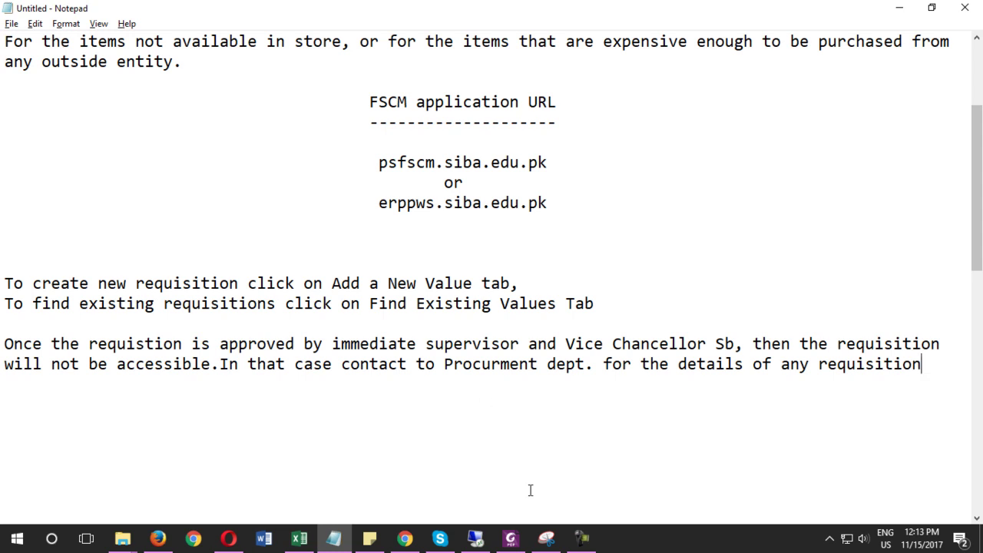
Return to Opera, dismiss the authorization message and reopen the Add/Update Requisitions page
click(582, 537)
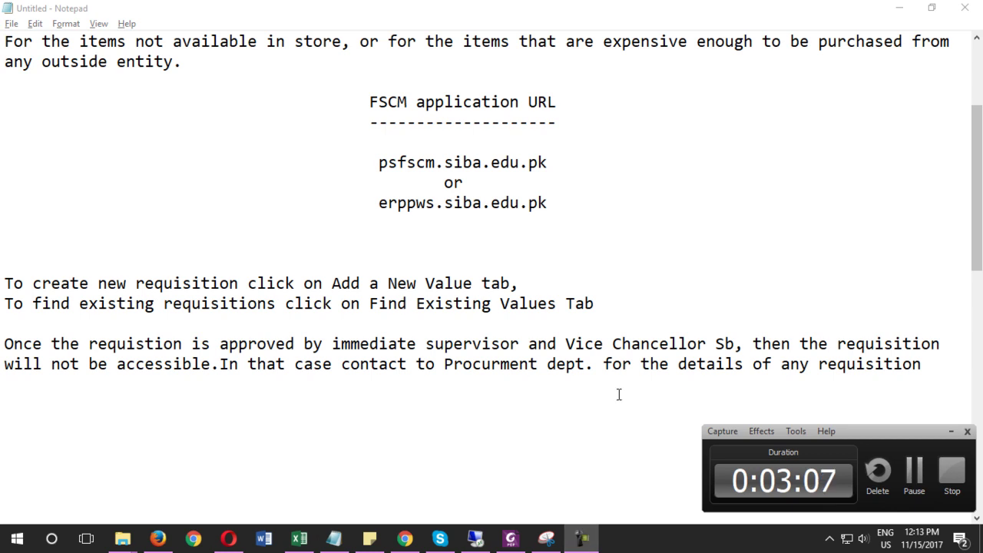
click(228, 537)
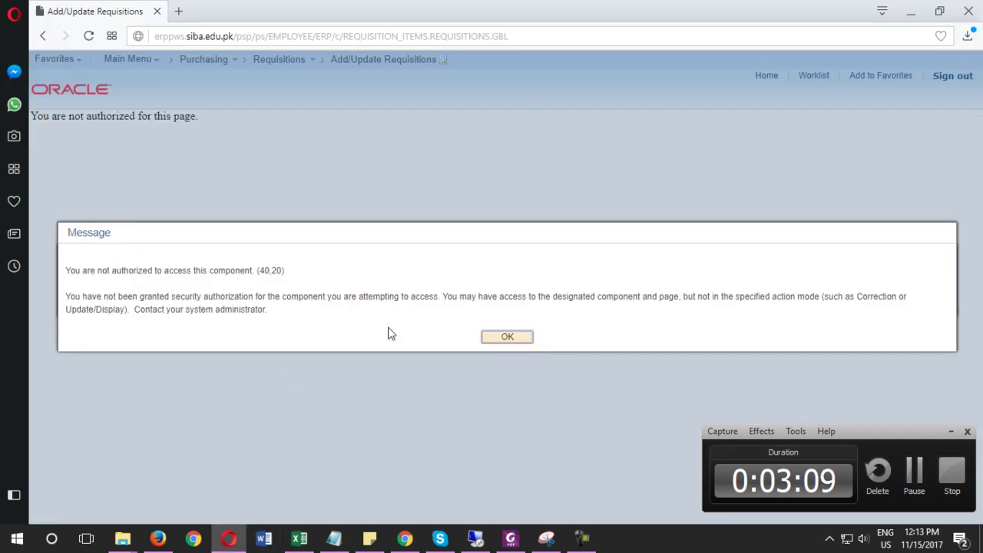
click(487, 339)
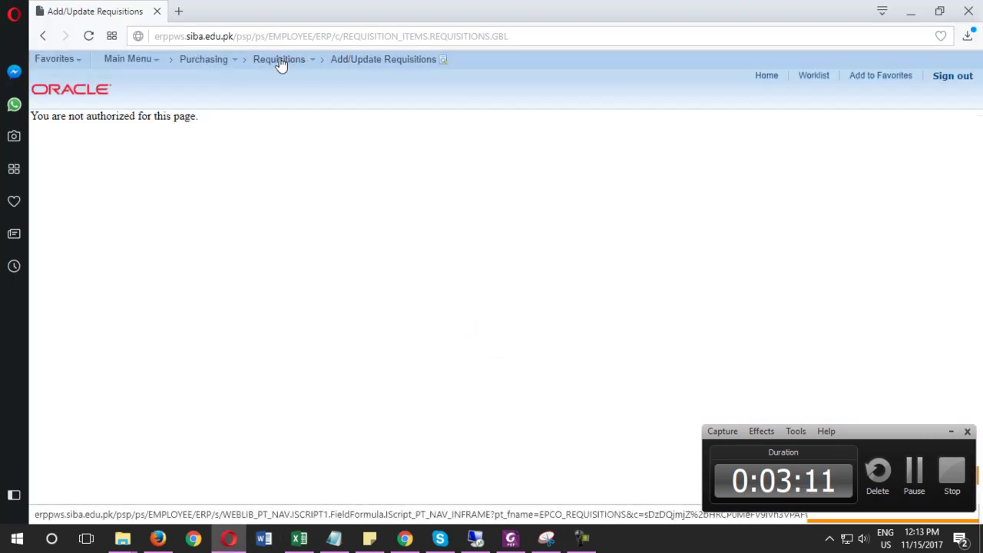
click(351, 62)
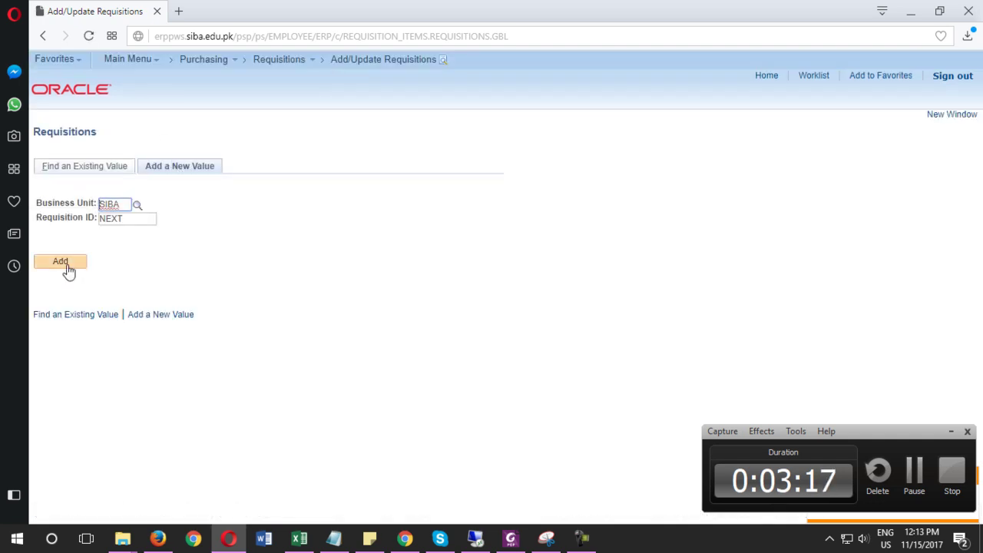
Switch to the Notepad notes and add the line "Now lets create a new requisition" below the approval note
click(343, 530)
click(124, 391)
scroll(112, 356, down, 3)
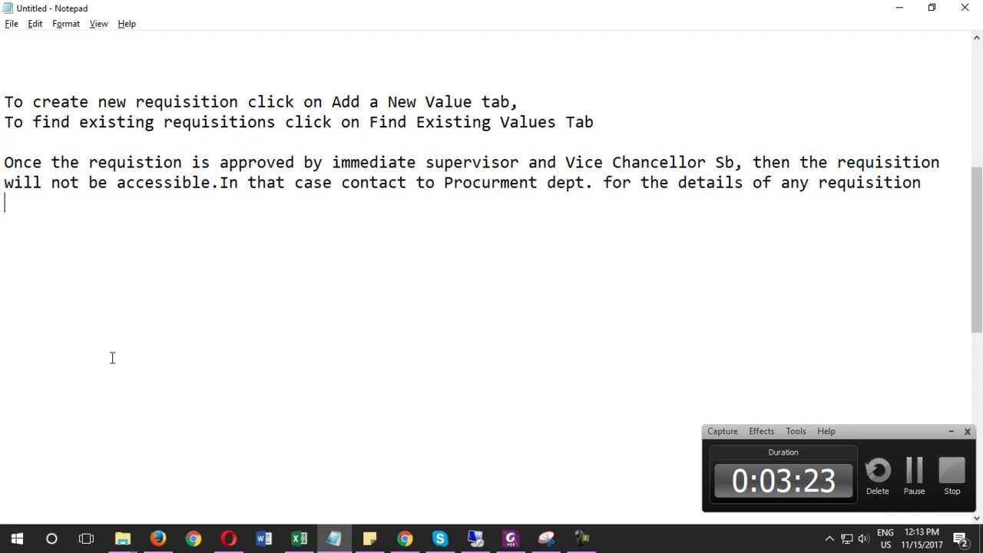
key(Return)
key(Return)
text(Now let)
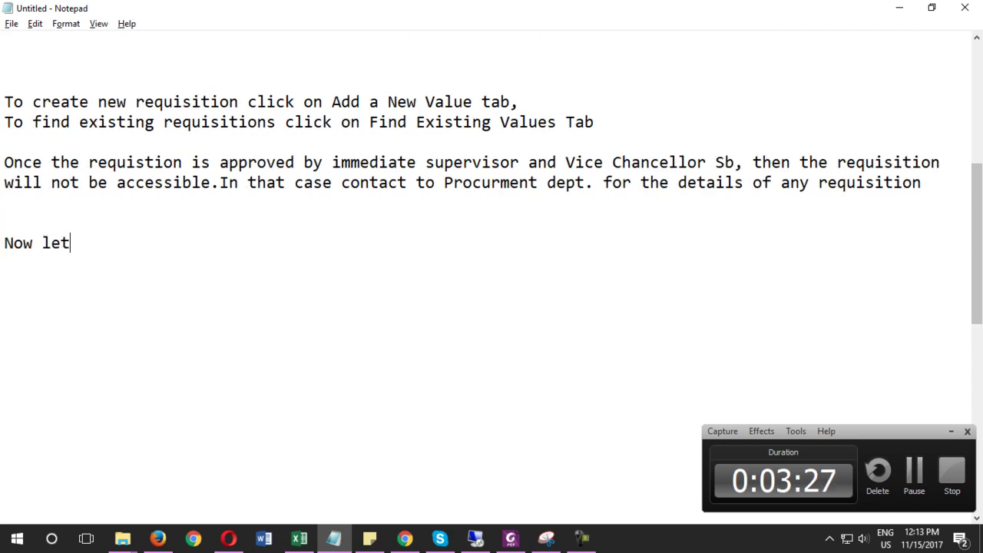
text(s create a b)
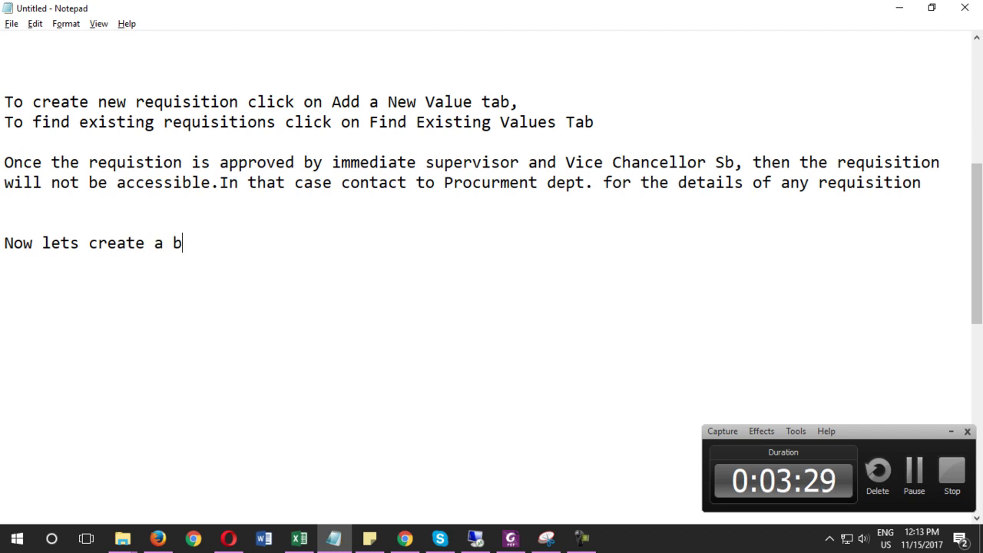
key(BackSpace)
text(requisition)
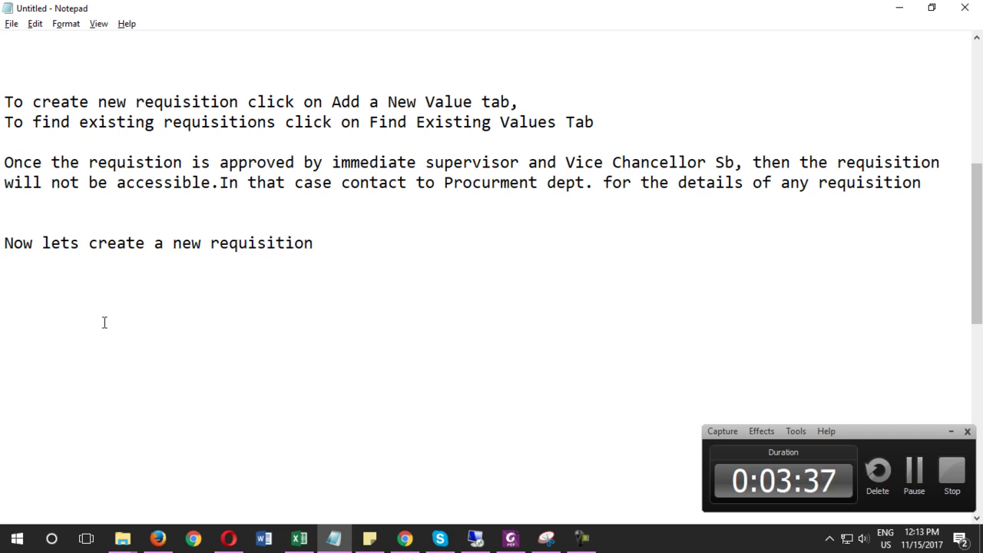
Return to Opera and add a new requisition for business unit SIBA with the requisition ID NEXT
click(228, 538)
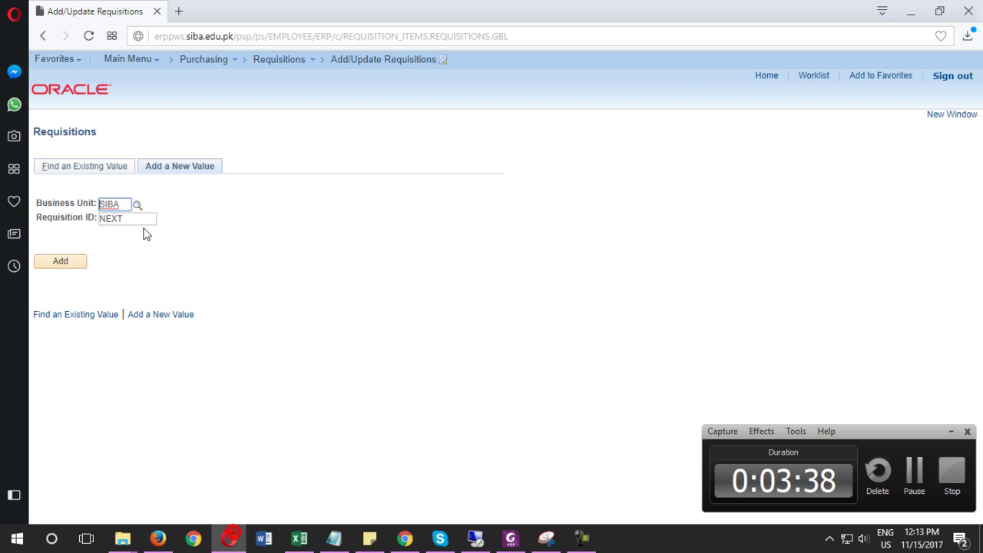
click(162, 174)
click(66, 263)
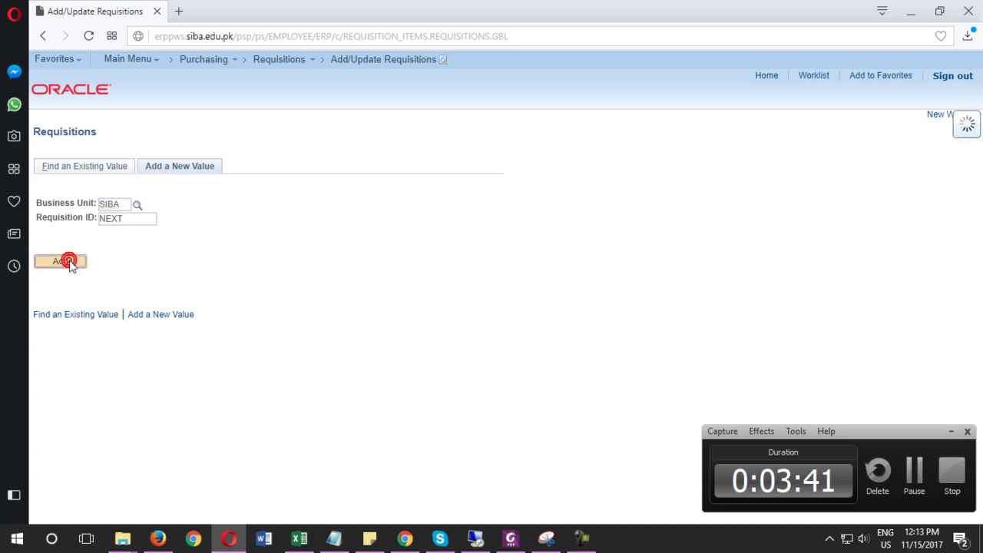
Look up line 1's item by a description containing "tracker" and choose TK103 Tracker: Model No: TK-10
scroll(158, 257, down, 1)
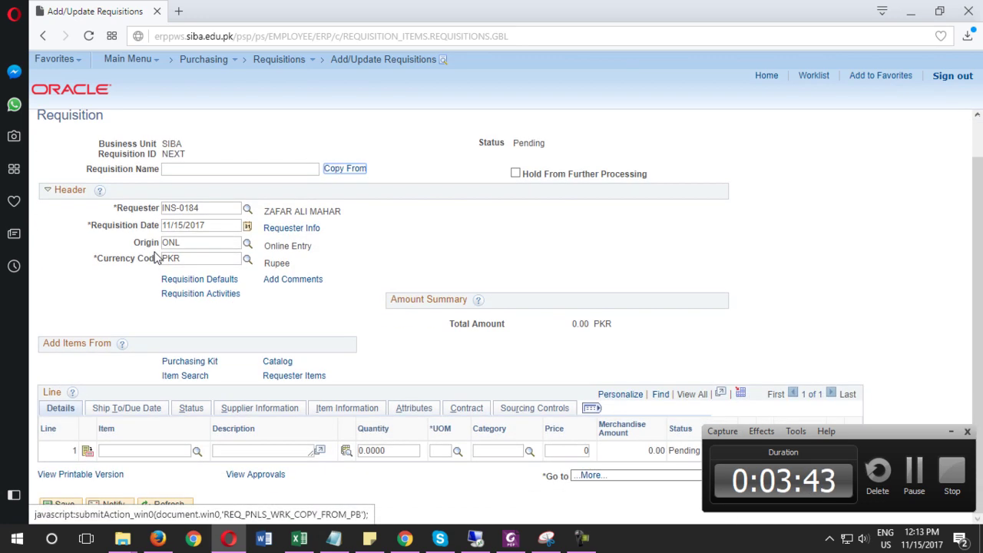
click(197, 451)
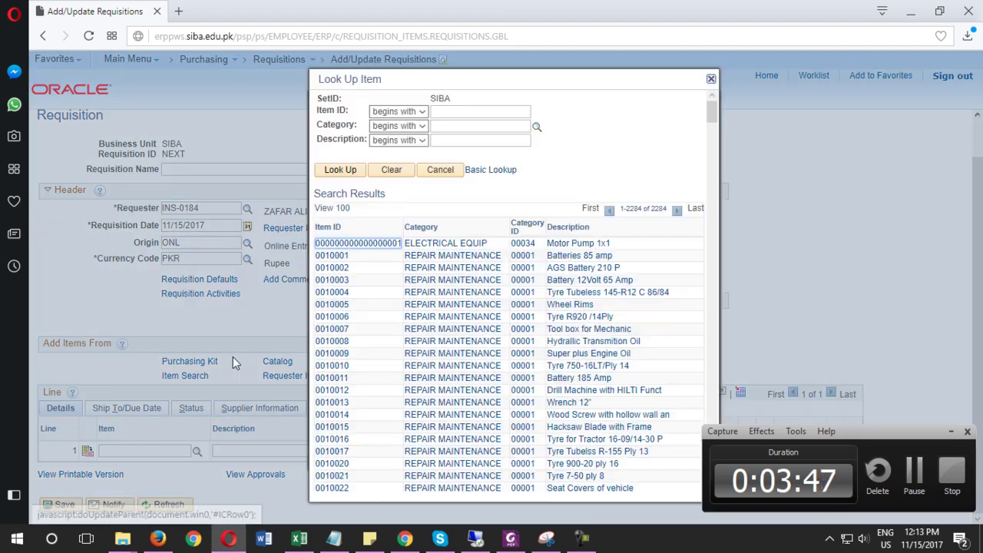
click(399, 145)
click(396, 164)
click(446, 139)
text(tracker)
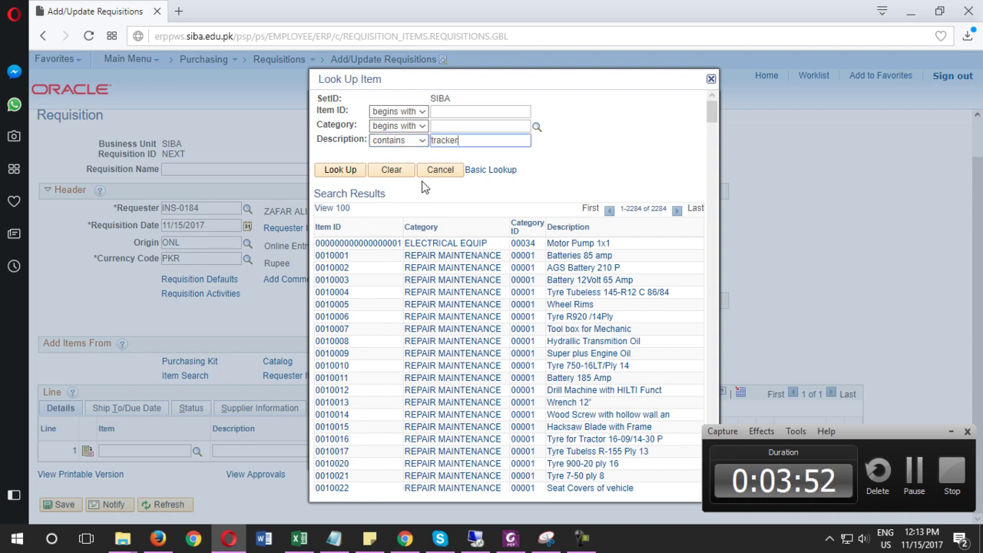
key(Return)
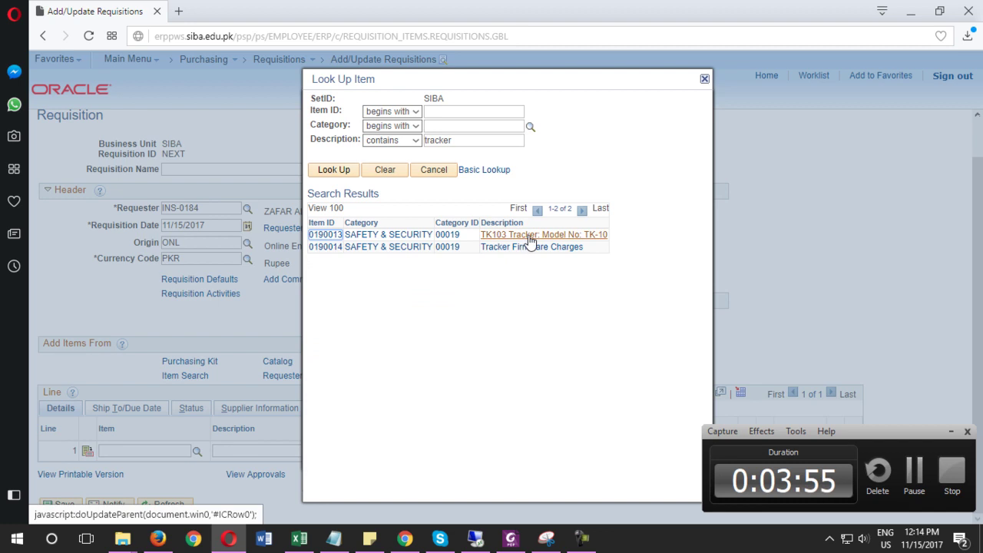
click(529, 237)
Set the TK103 Tracker line's quantity to 5 and insert a second requisition line below it
drag(397, 455, 333, 459)
text(5)
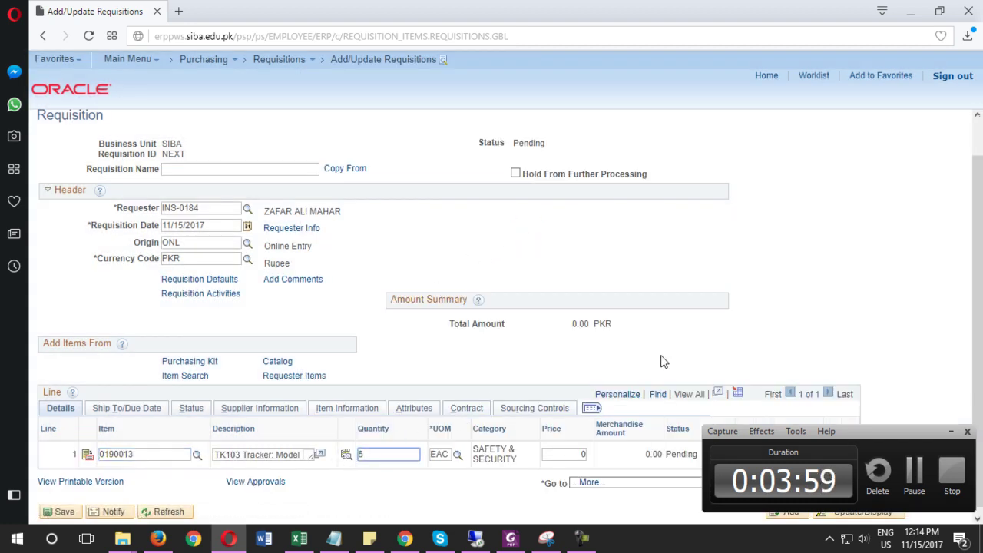
scroll(847, 334, down, 1)
click(952, 431)
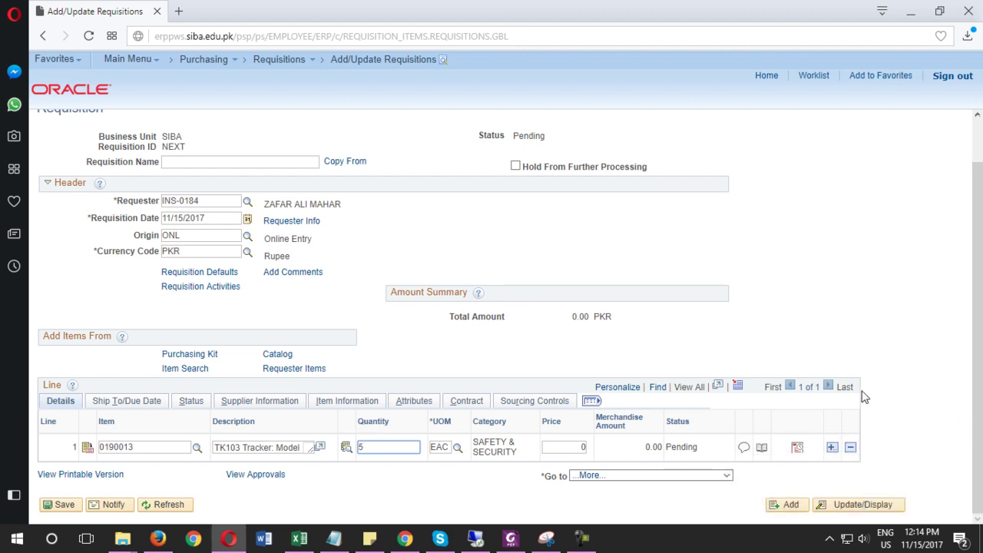
click(832, 447)
click(587, 147)
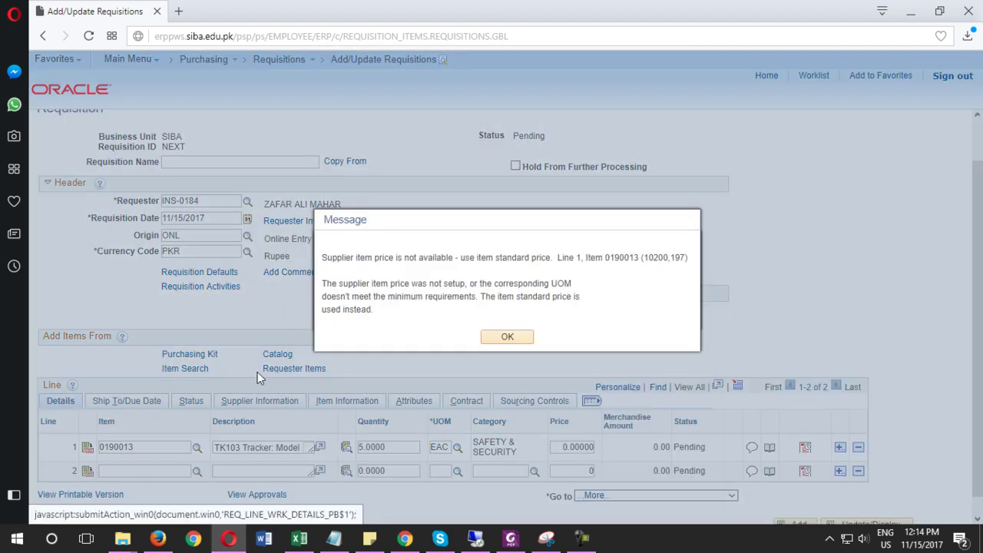
click(506, 337)
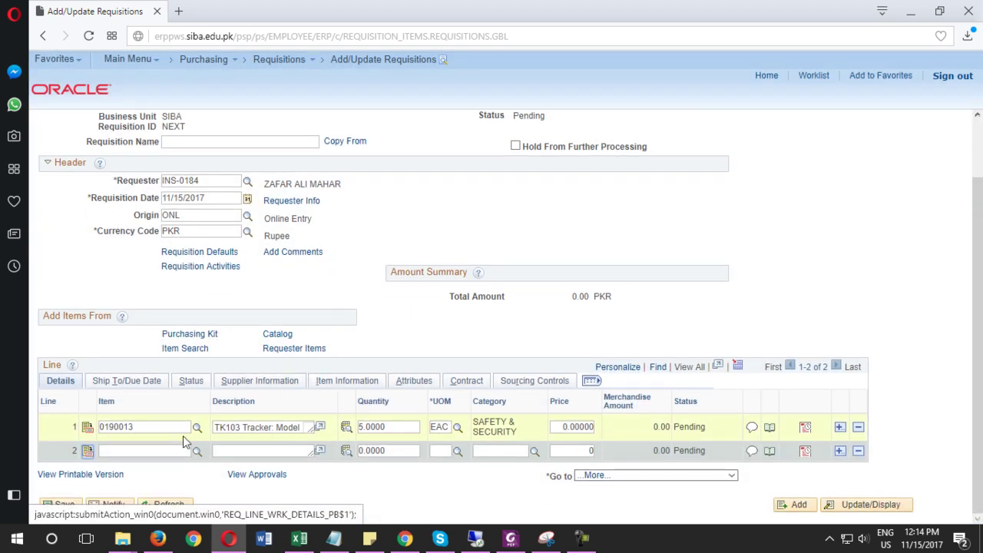
Look up line 2's item by a description containing "tracker" and choose Tracker Firmware Charges
click(198, 452)
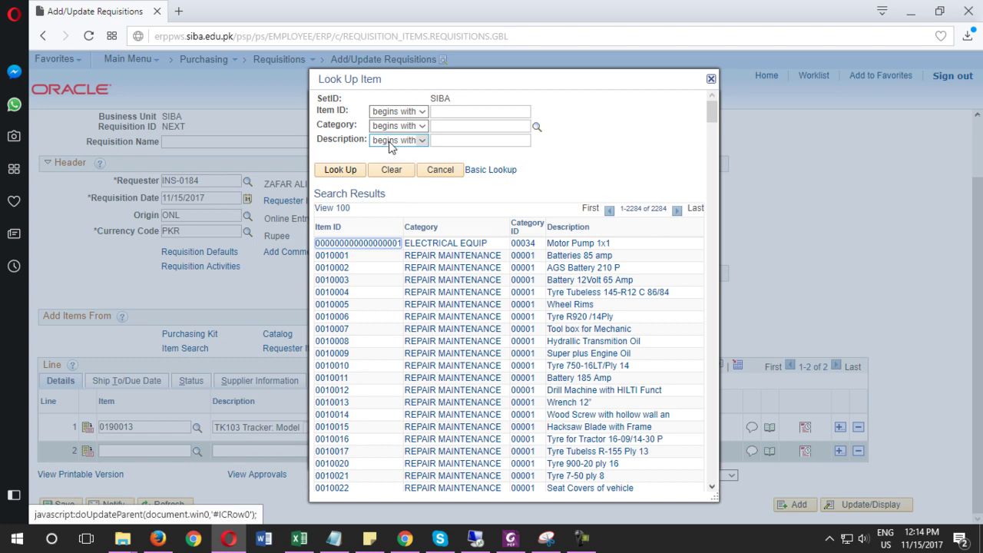
click(390, 140)
click(389, 163)
click(456, 141)
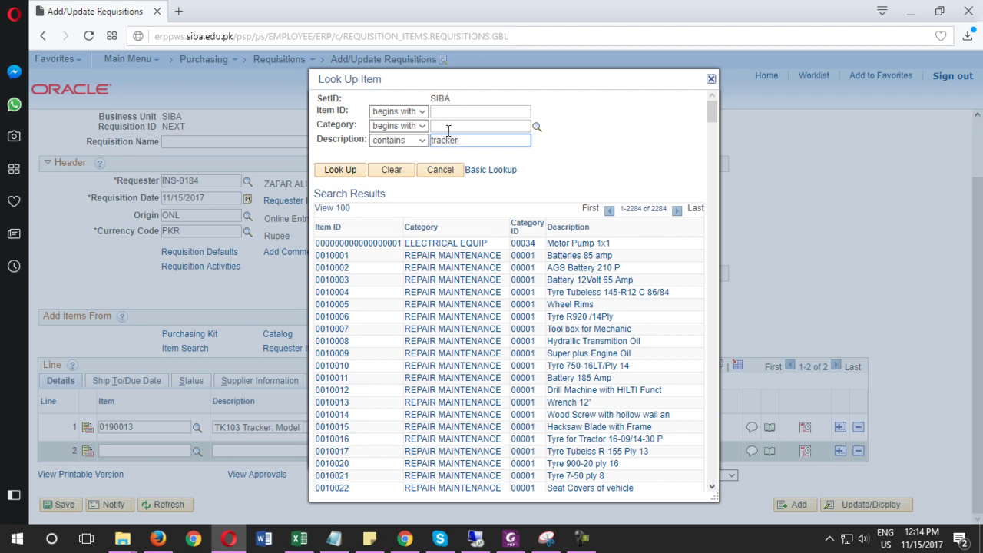
key(Return)
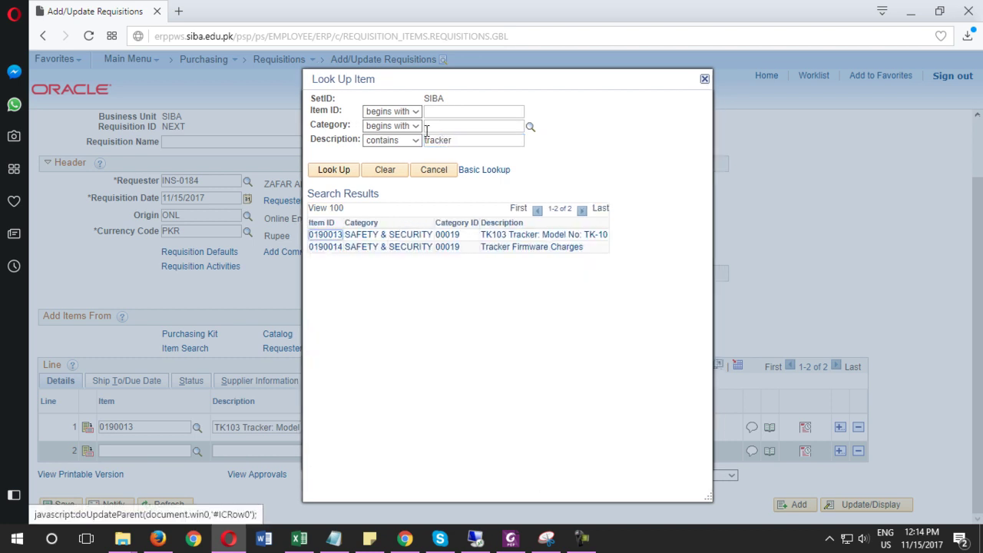
click(511, 247)
Set the quantity of the Tracker Firmware line to 5
double_click(410, 452)
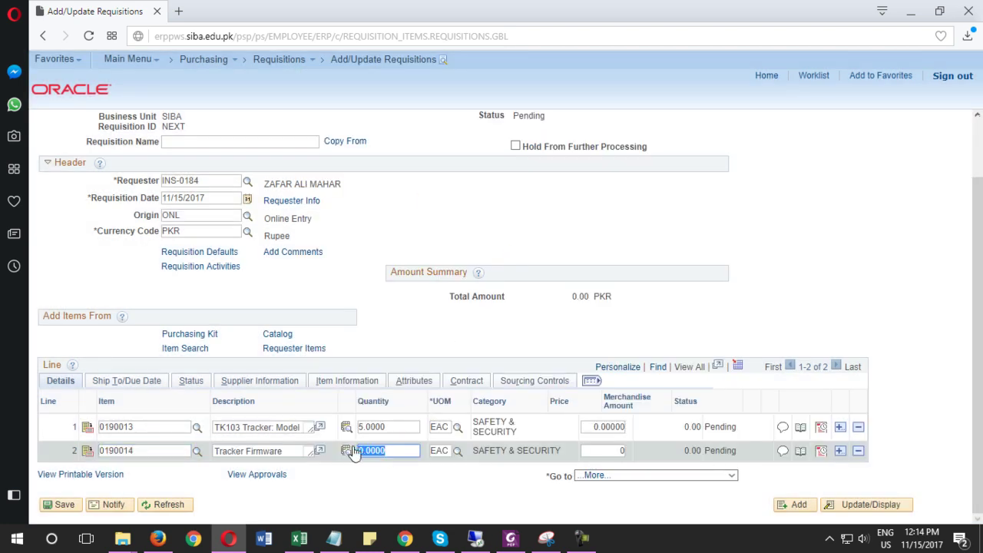
text(5)
click(395, 489)
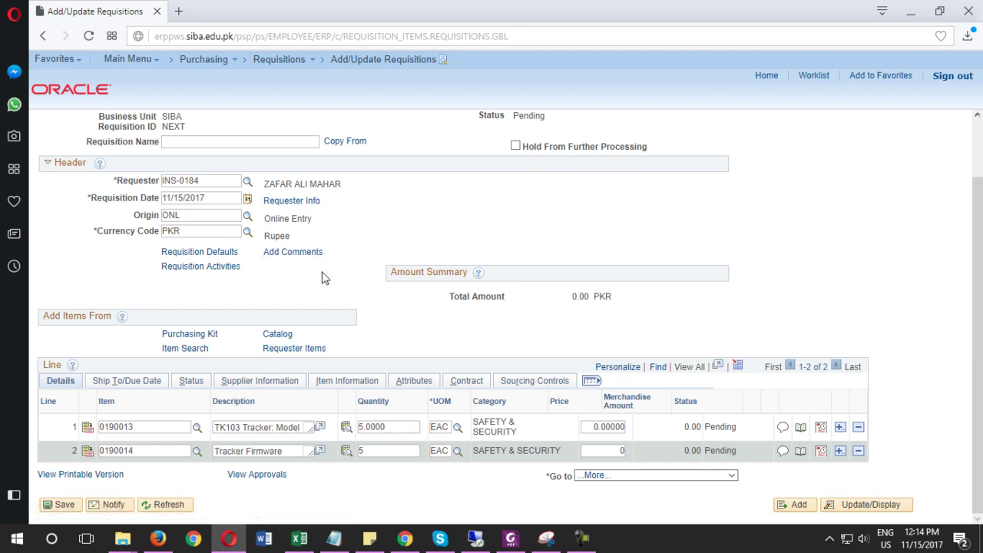
Switch to the Notepad notes and add the line "after selecting items add the justification in comments section" below the new requisition line
click(334, 537)
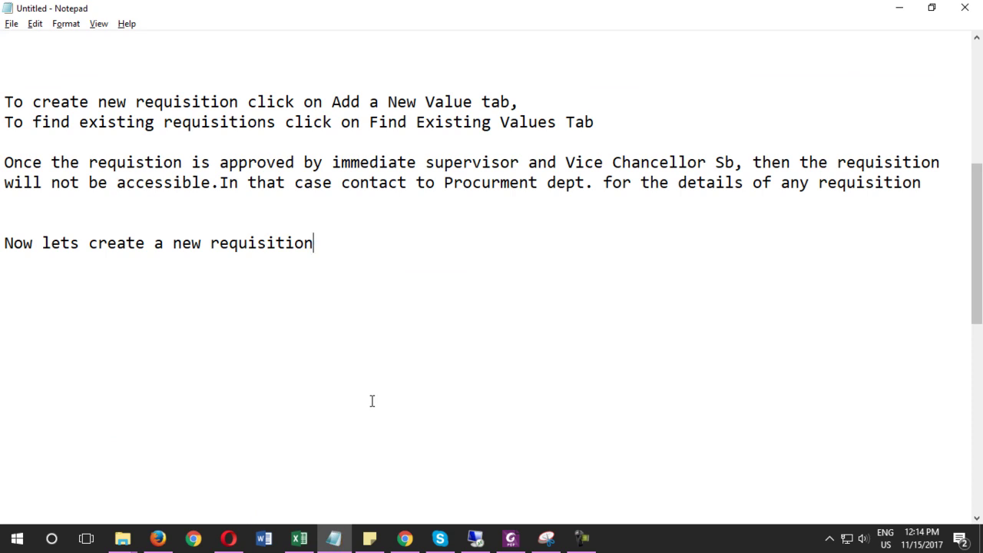
key(Return)
key(Return)
text(after)
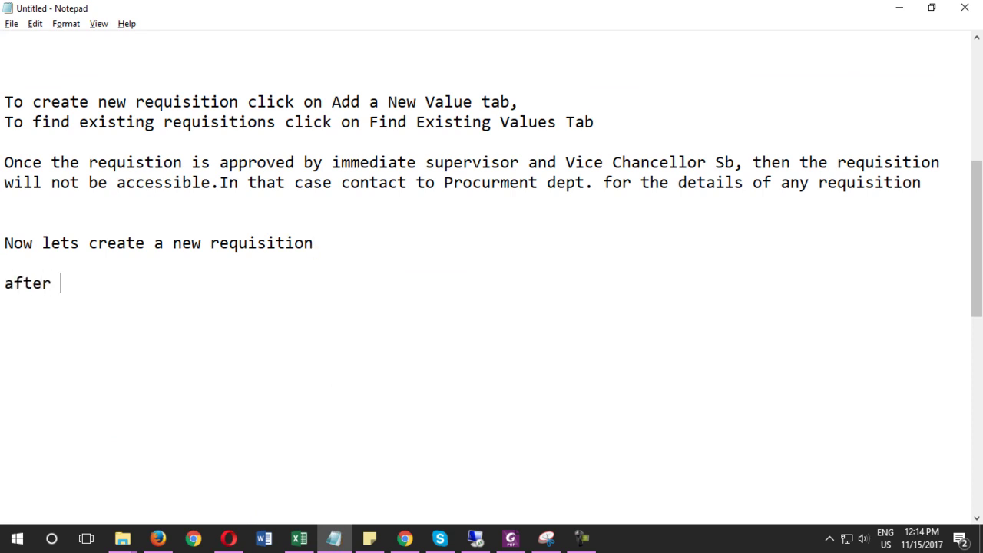
text( selecting item)
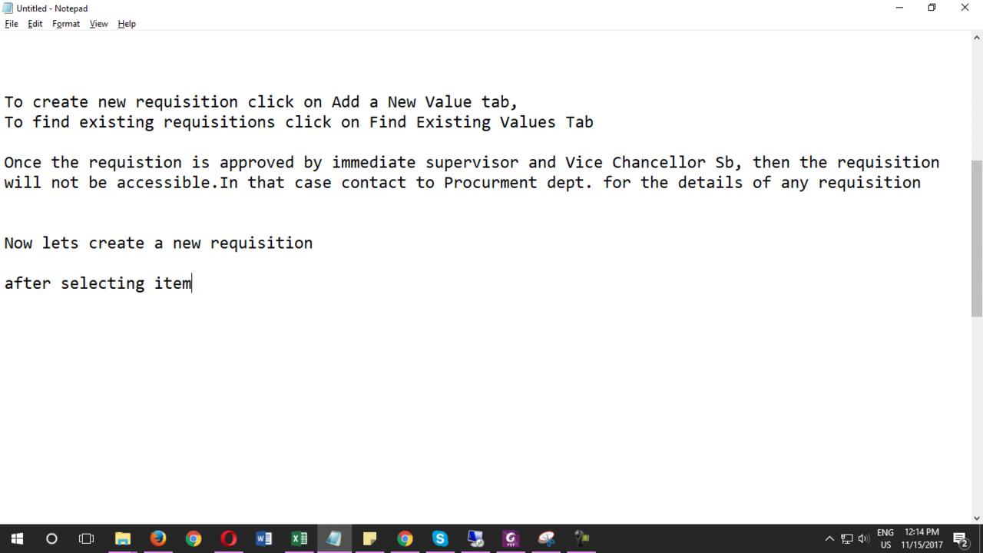
text(s add the justification in co)
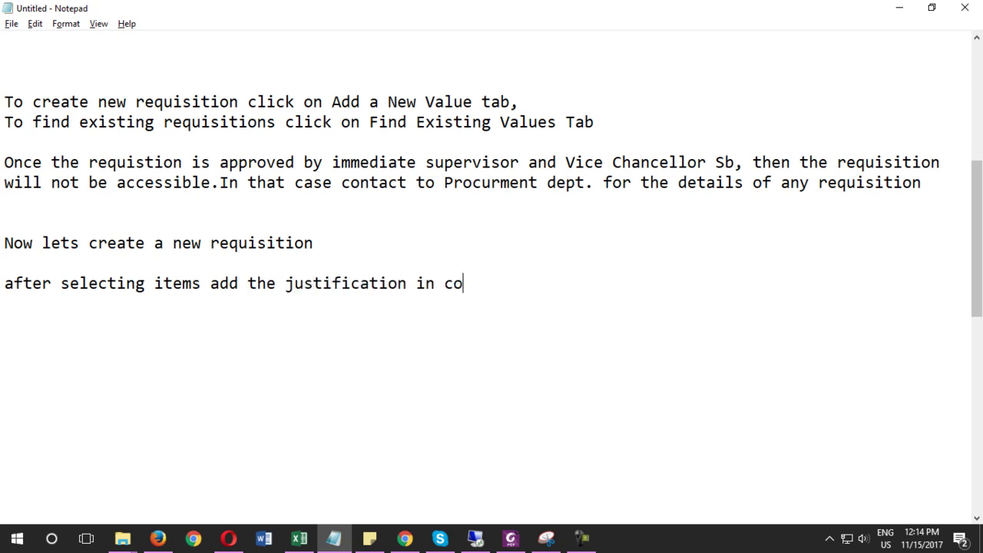
text(mments section)
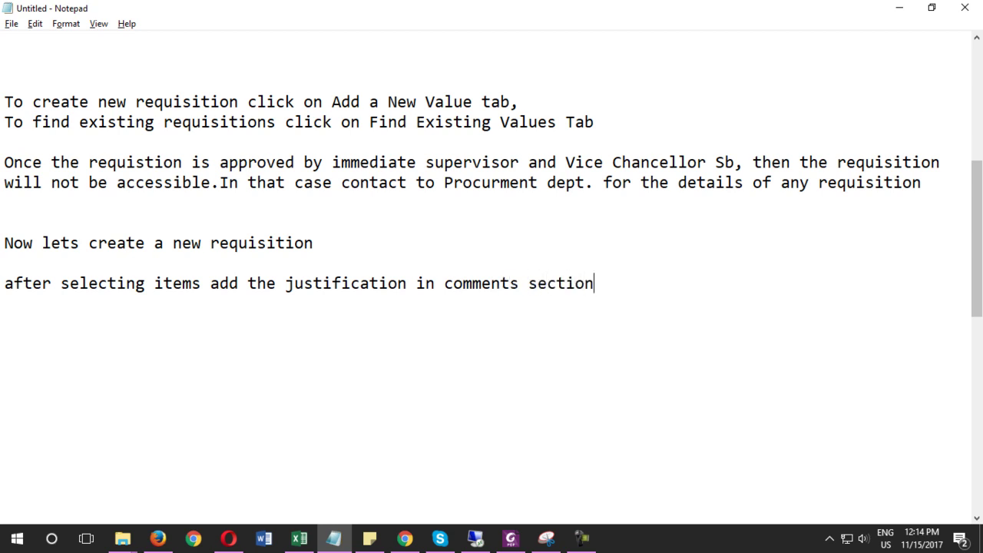
Return to Opera and open the requisition's header comments, dismissing the supplier price message
click(228, 537)
click(298, 253)
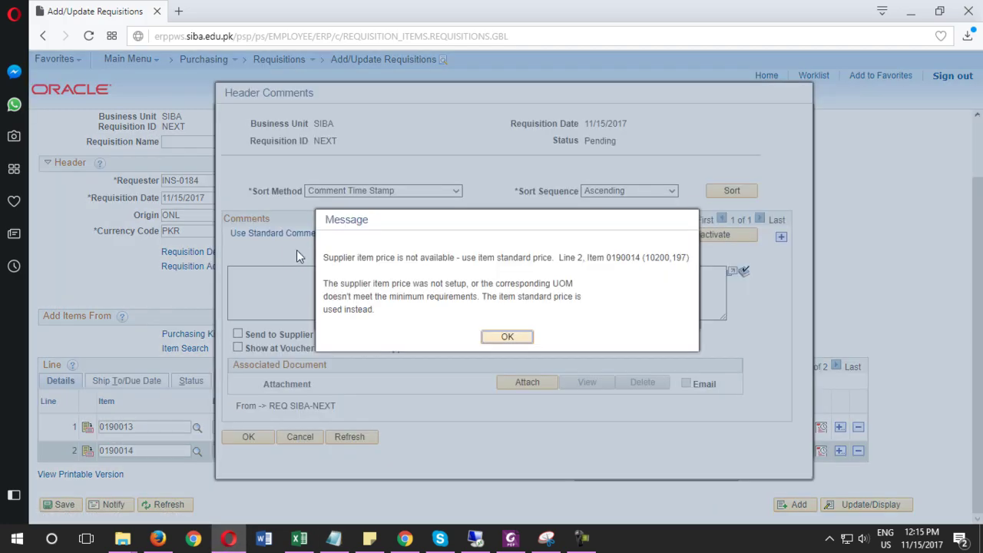
click(502, 338)
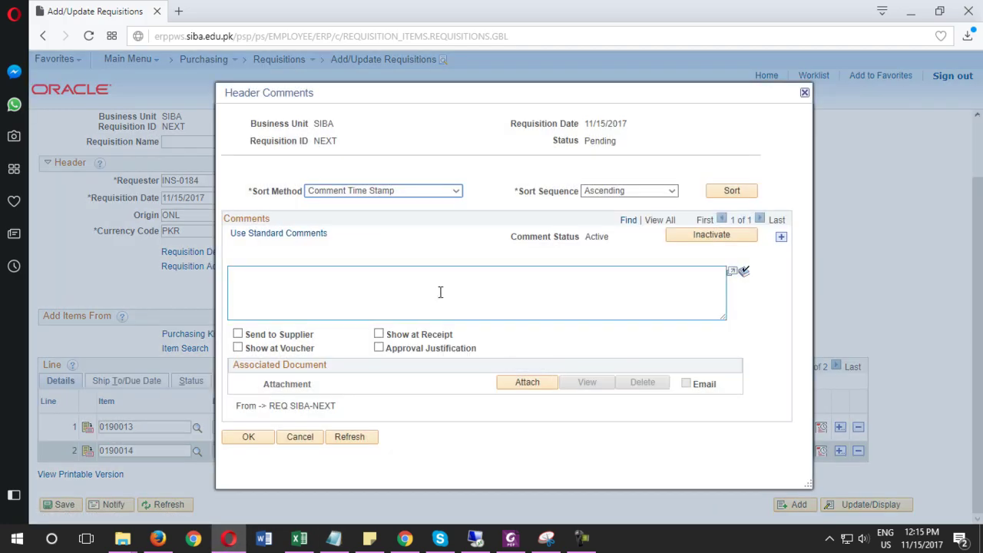
Switch to Notepad and cut the vehicle device installation paragraph under the "Justification in the comments box" heading
click(335, 538)
scroll(211, 358, down, 10)
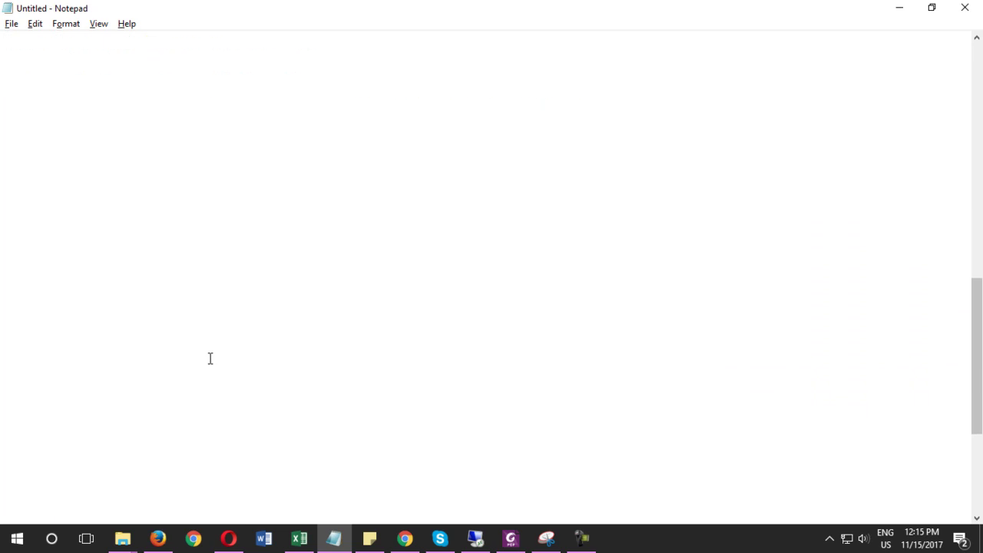
drag(316, 405, 4, 405)
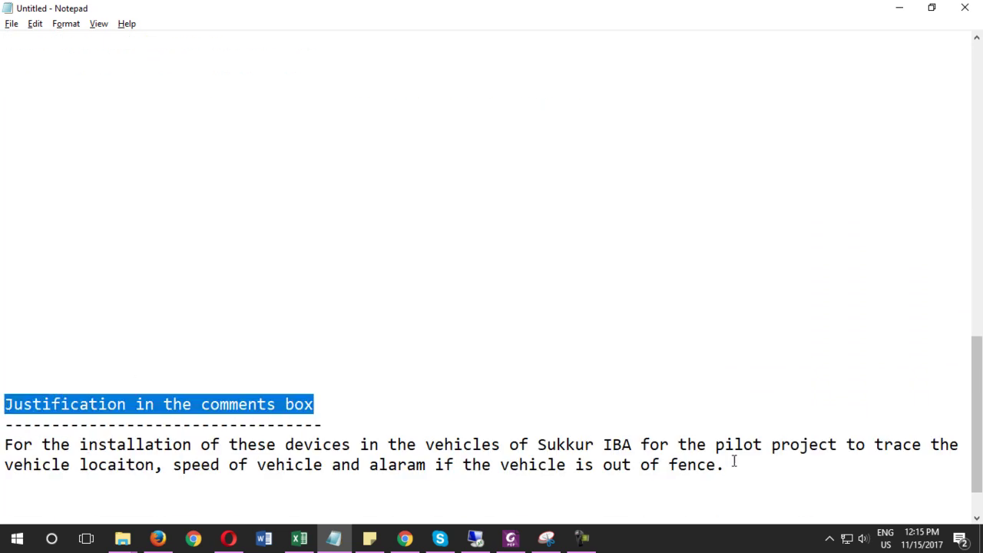
drag(725, 468, 3, 454)
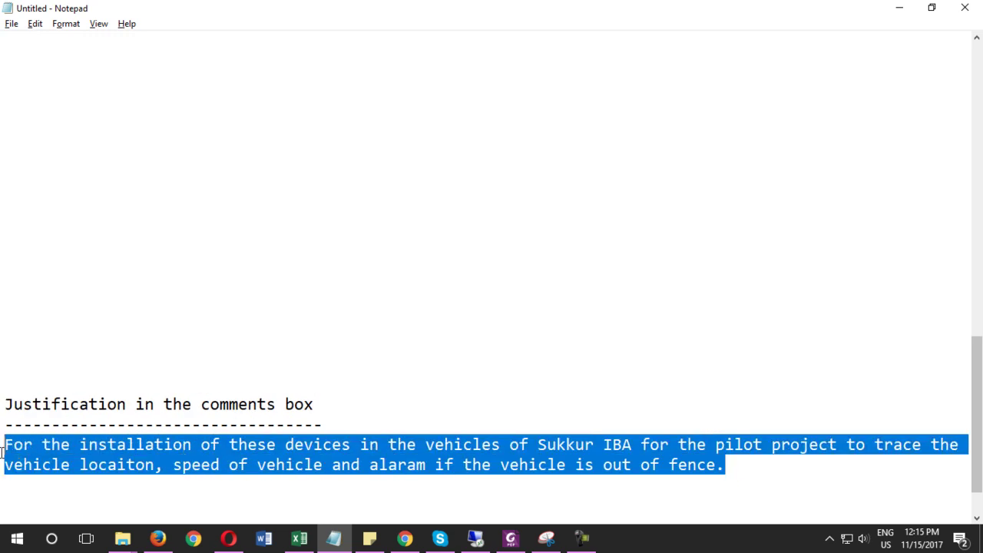
right_click(54, 453)
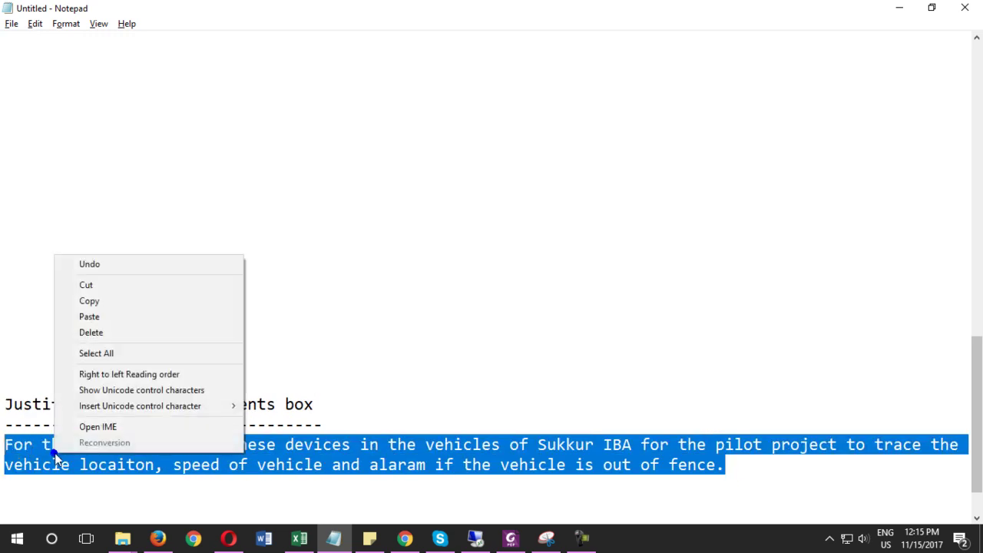
click(86, 285)
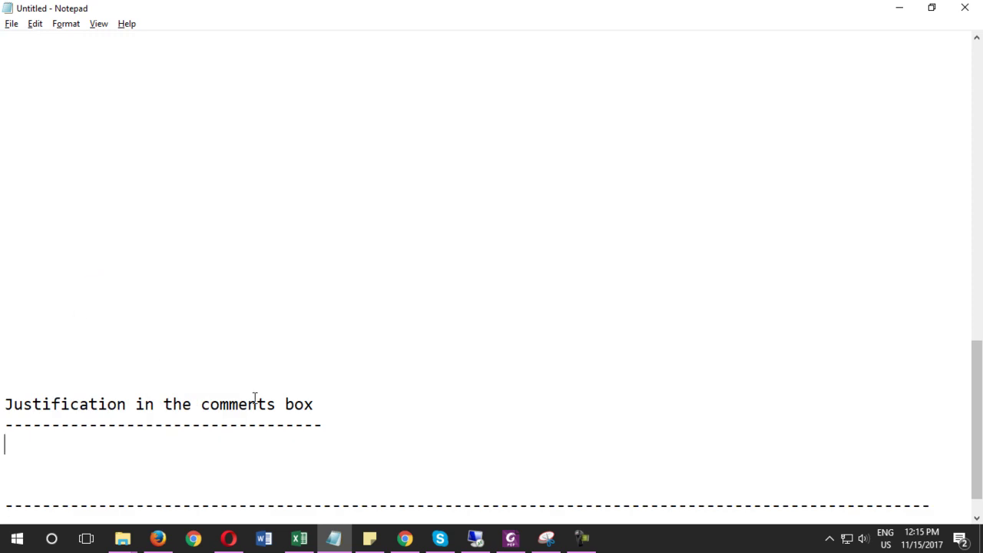
Return to Opera, paste the justification paragraph into the header comment and mark it as Approval Justification
click(228, 537)
click(253, 275)
right_click(257, 277)
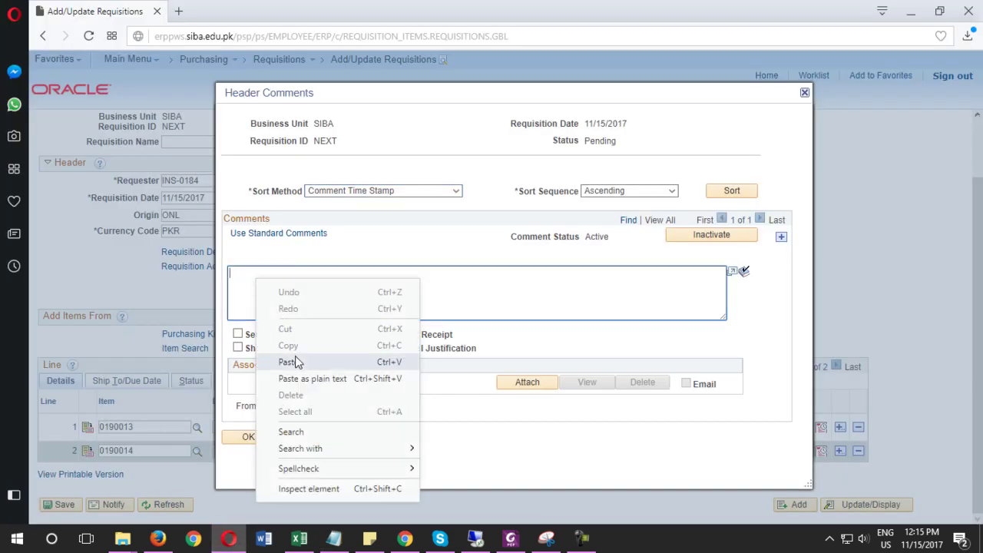
click(297, 358)
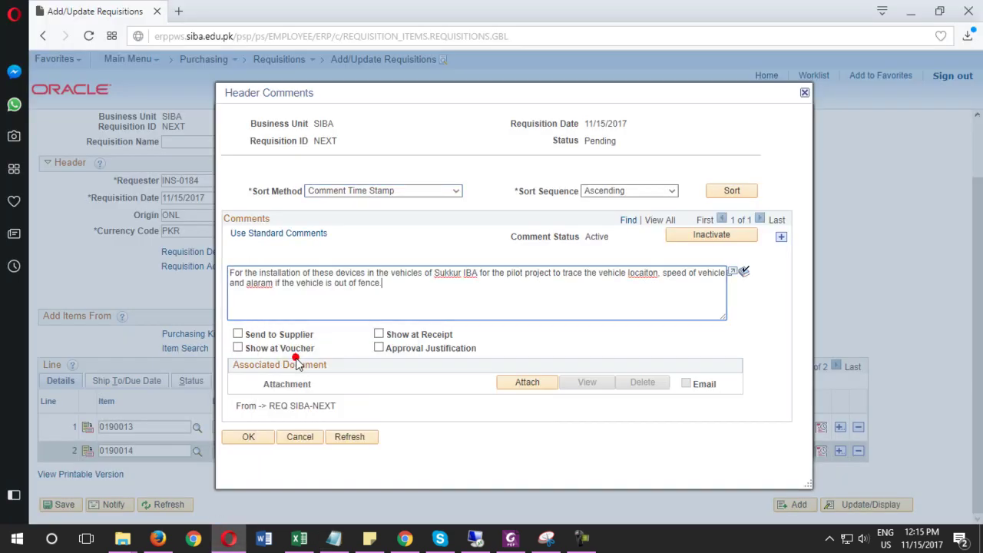
click(378, 348)
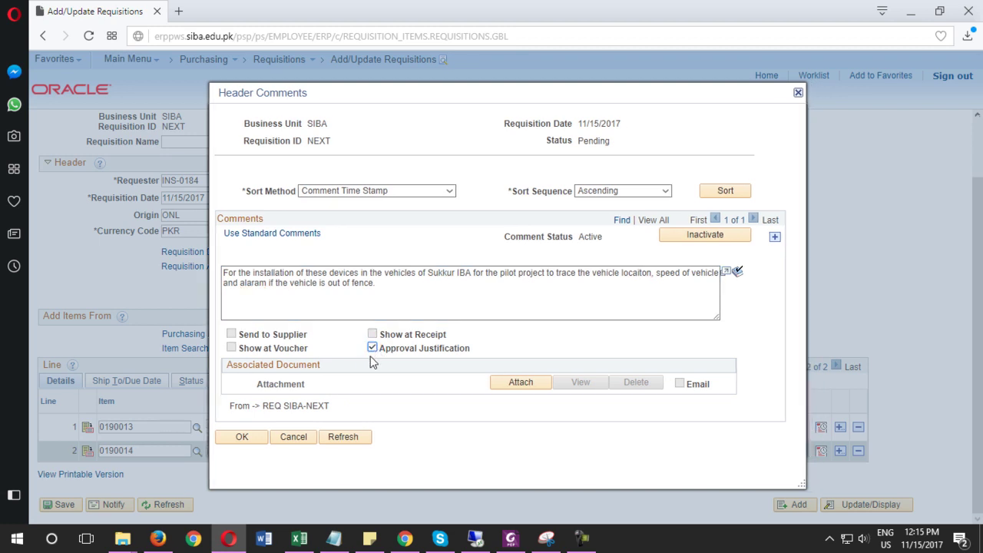
Highlight the Notepad note about the "Approval Justification" check mark, and return to Opera
click(334, 539)
drag(5, 485, 889, 503)
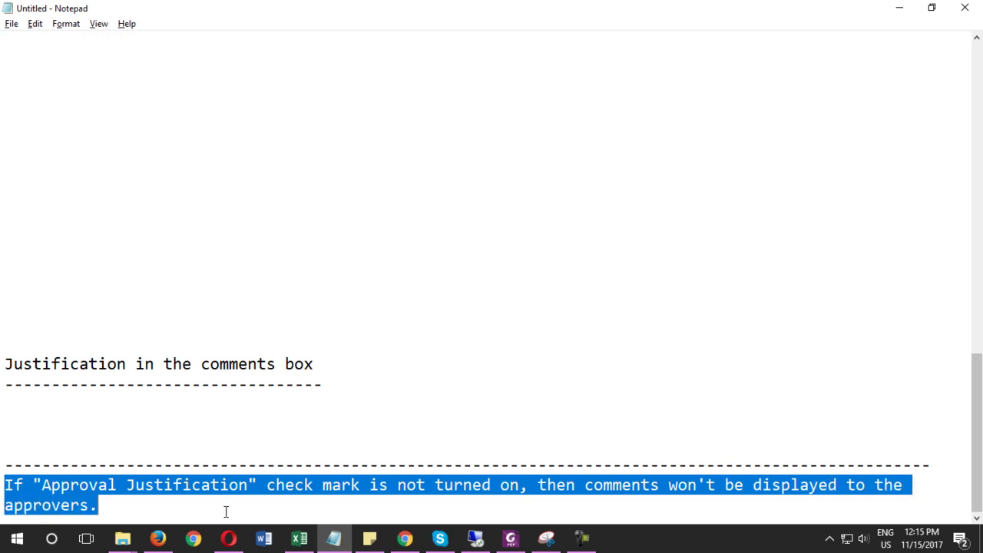
click(228, 538)
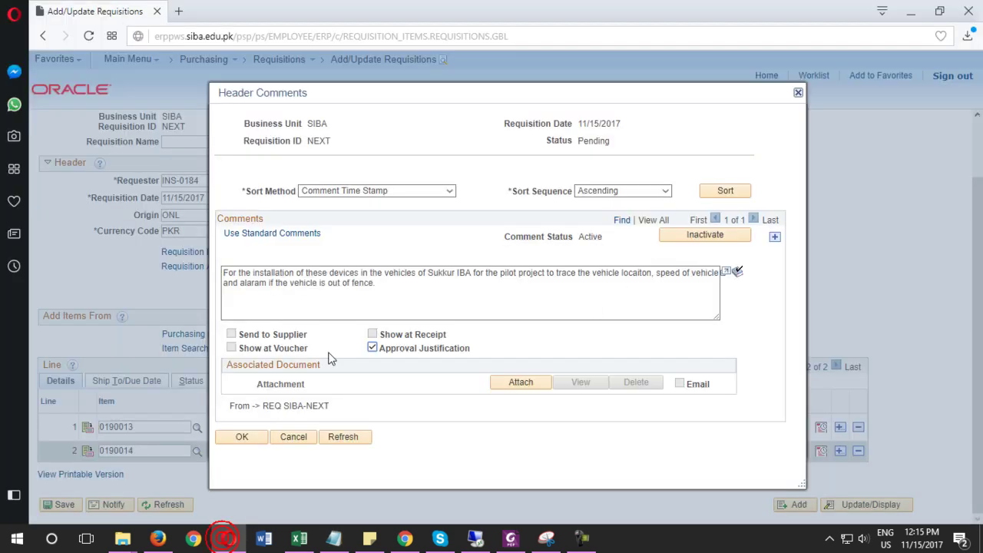
Accept the header comments and save the requisition
click(245, 439)
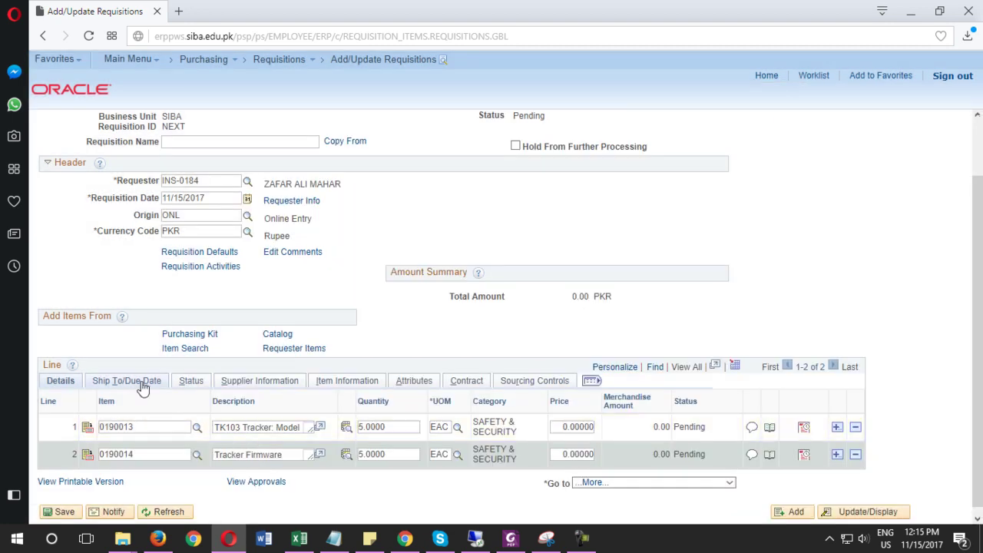
scroll(186, 345, down, 1)
click(65, 505)
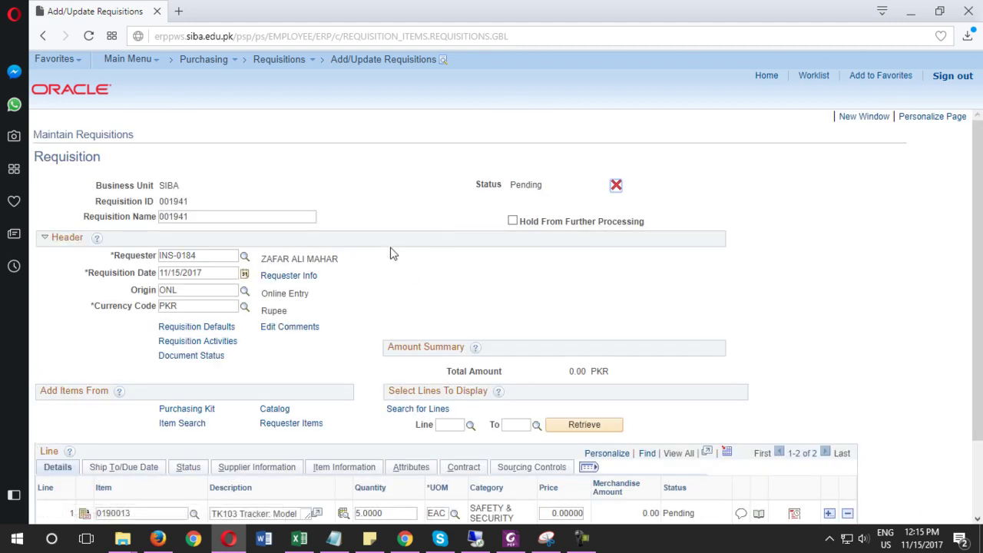
scroll(391, 277, down, 3)
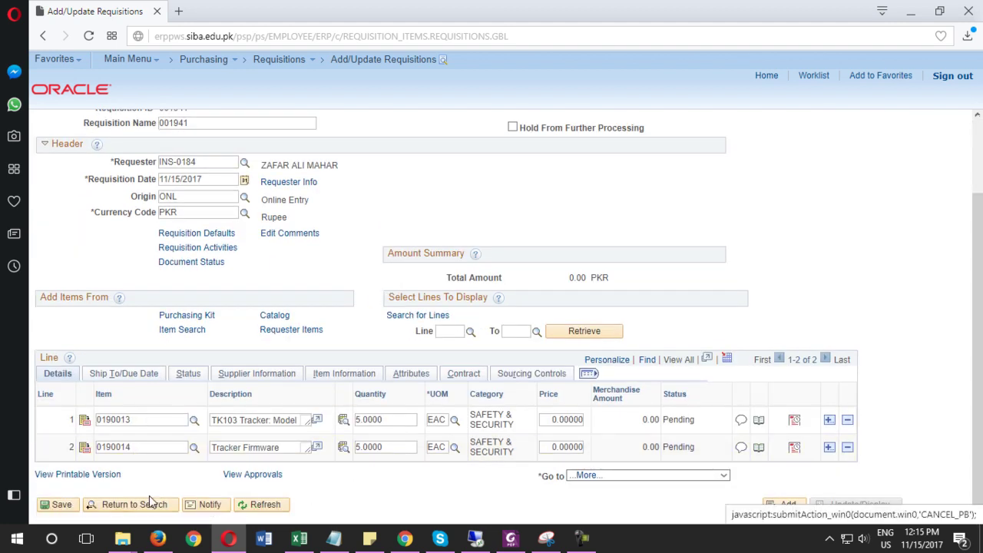
click(61, 503)
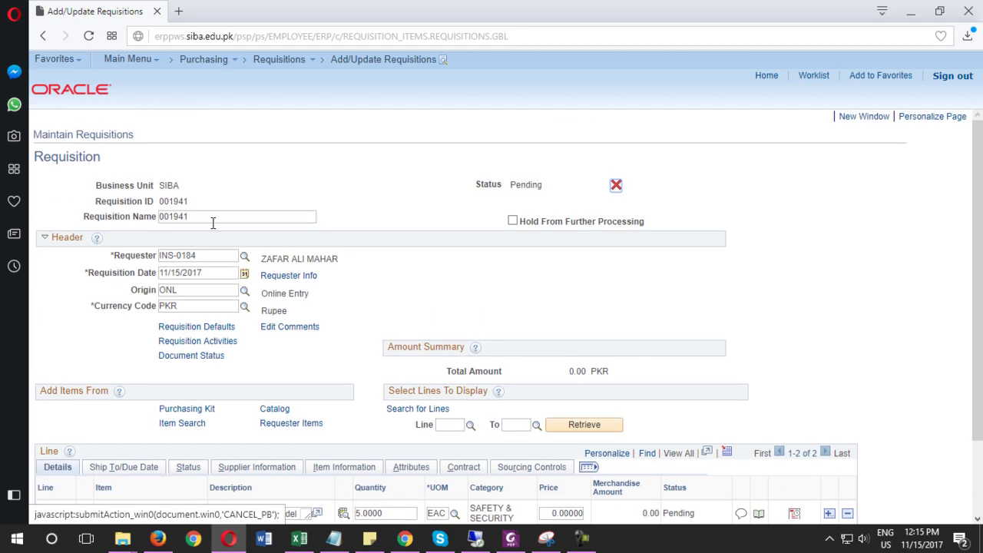
Highlight the Requisition ID on the saved requisition
double_click(172, 202)
click(114, 200)
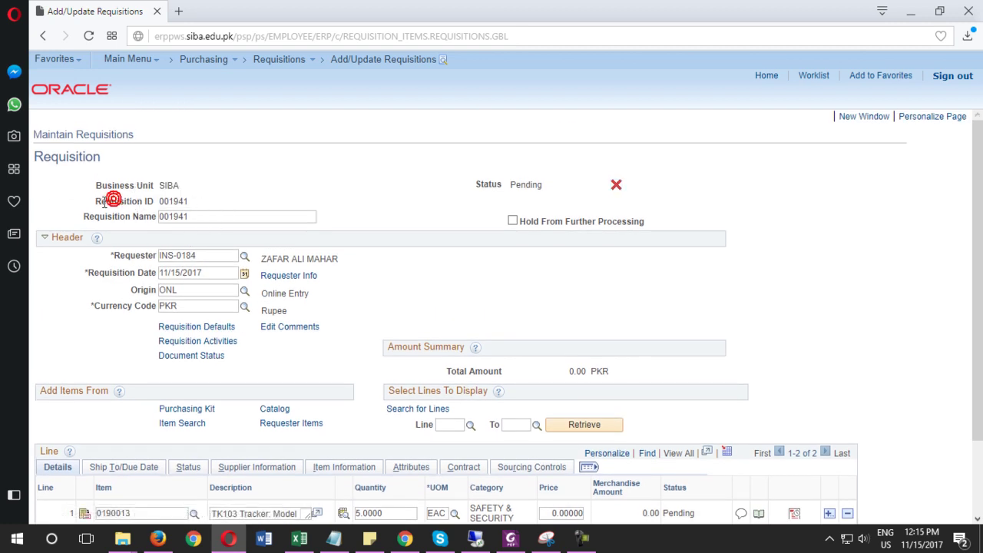
drag(97, 203, 193, 206)
click(189, 201)
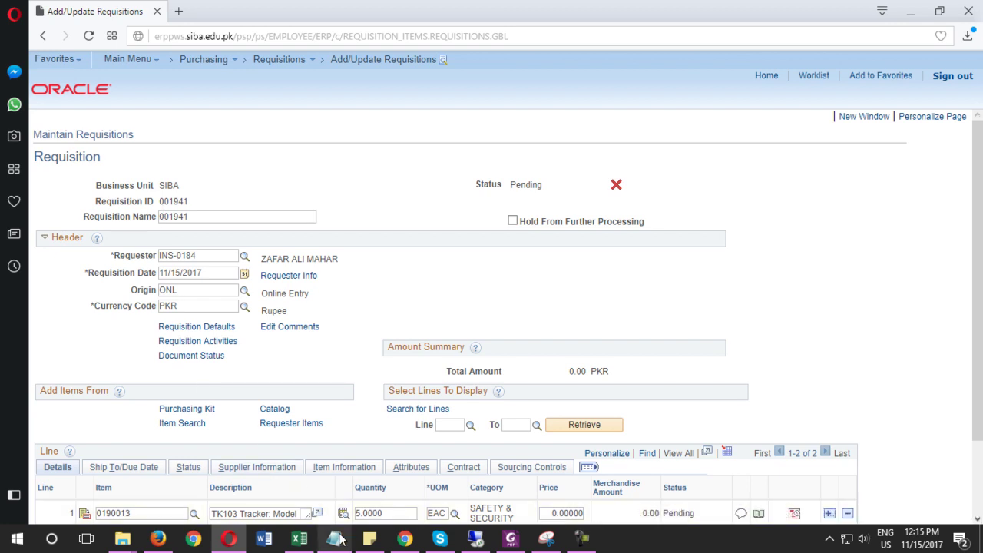
click(582, 538)
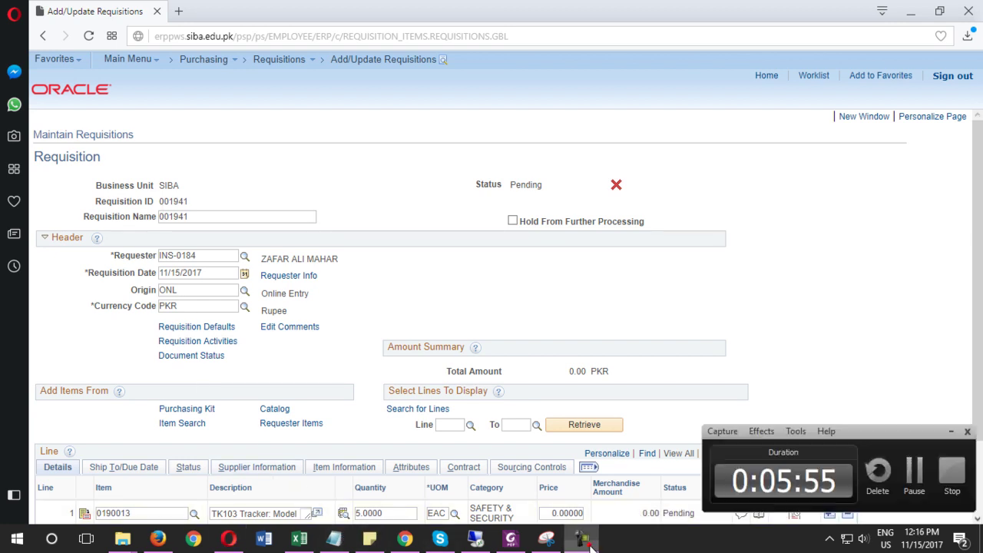
click(914, 476)
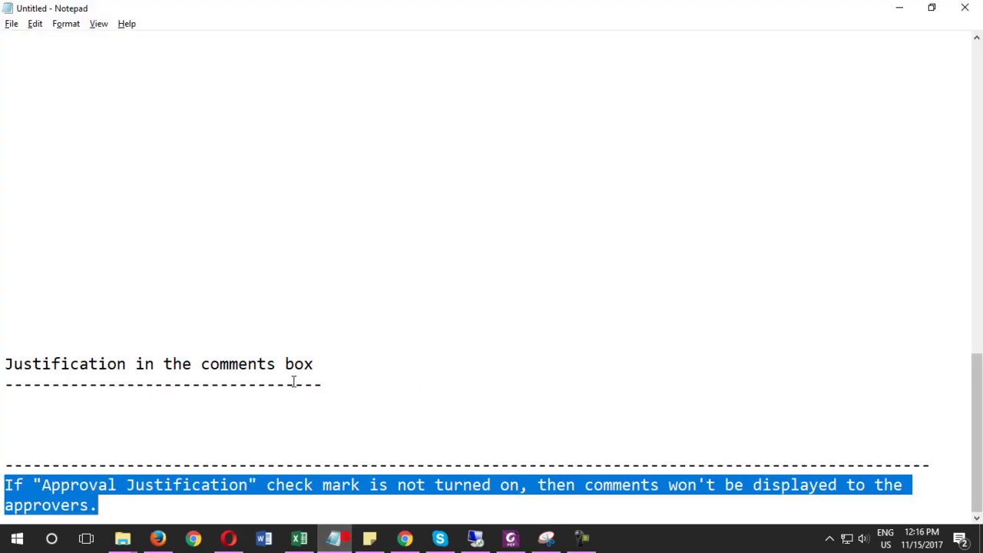
Add the Notepad line "After successfull saving/submission of requisition, requisition id will be created" below the justification note
scroll(294, 382, up, 9)
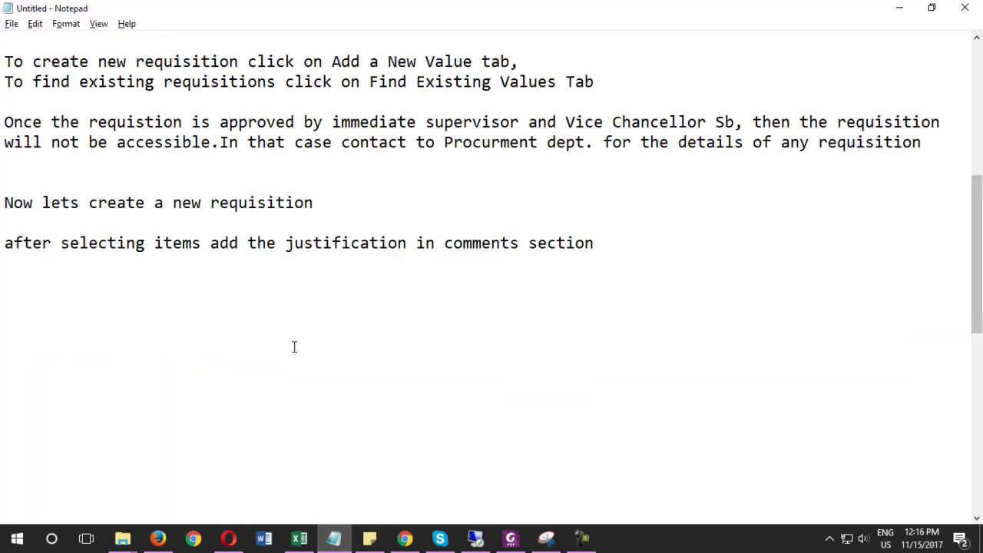
key(Return)
key(Return)
text(After successfull)
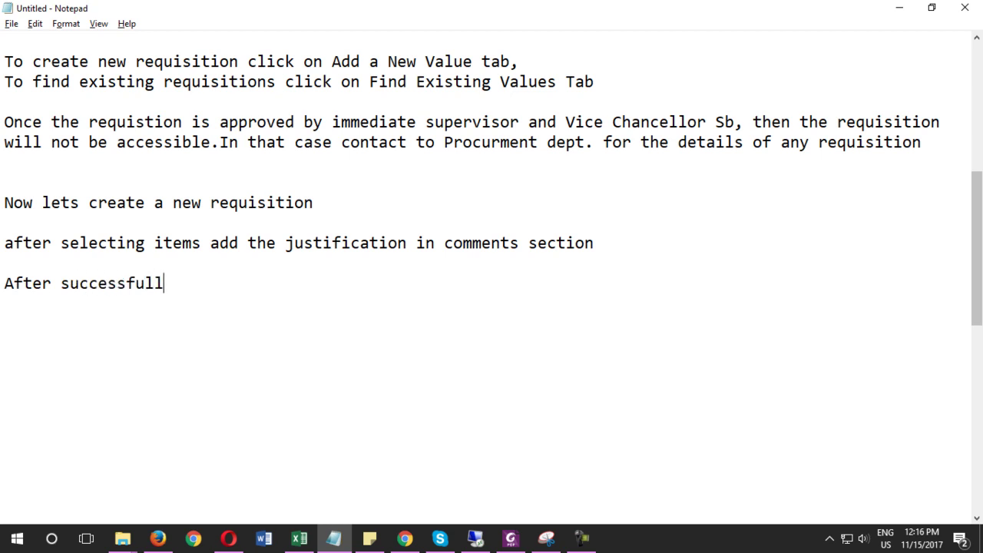
text( saving/submissio)
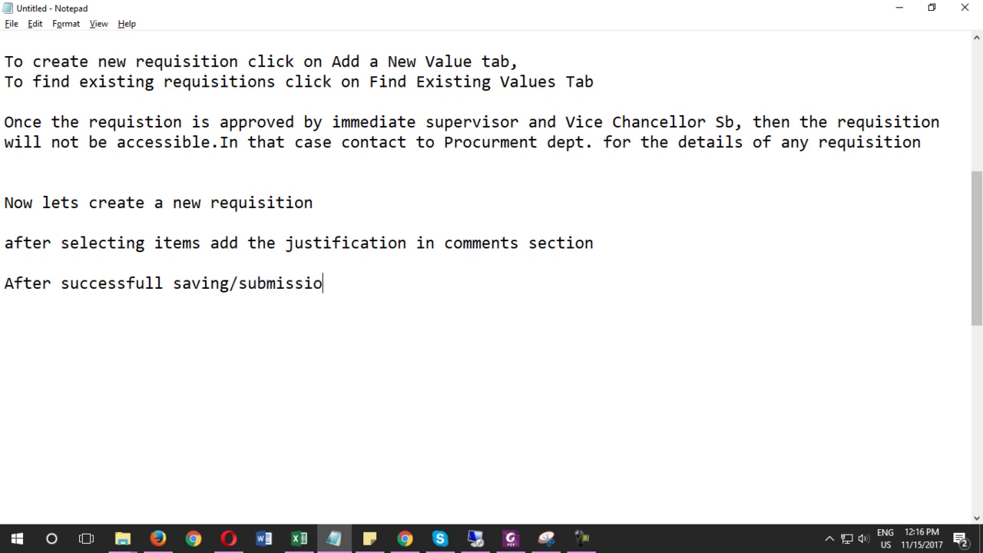
text(n of requisition)
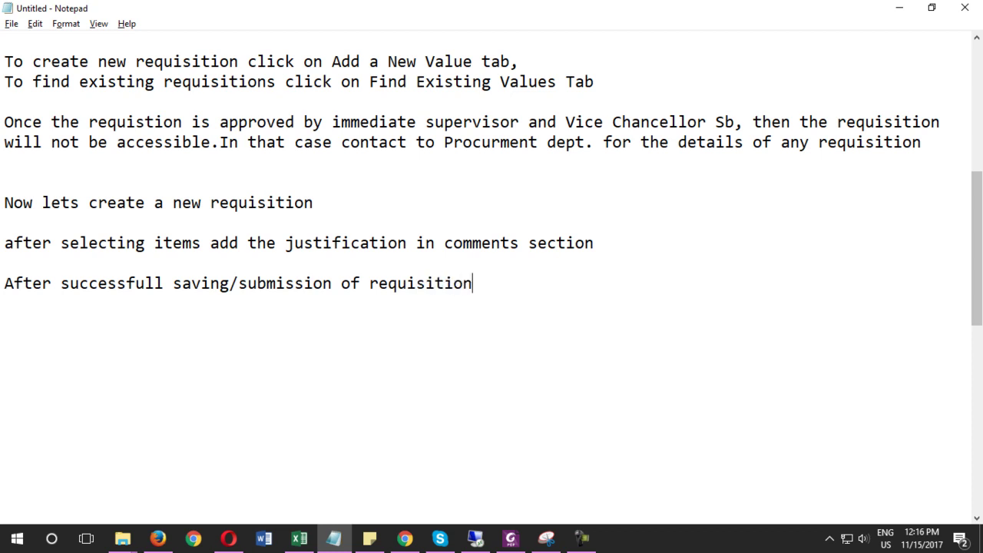
text(, requisition id)
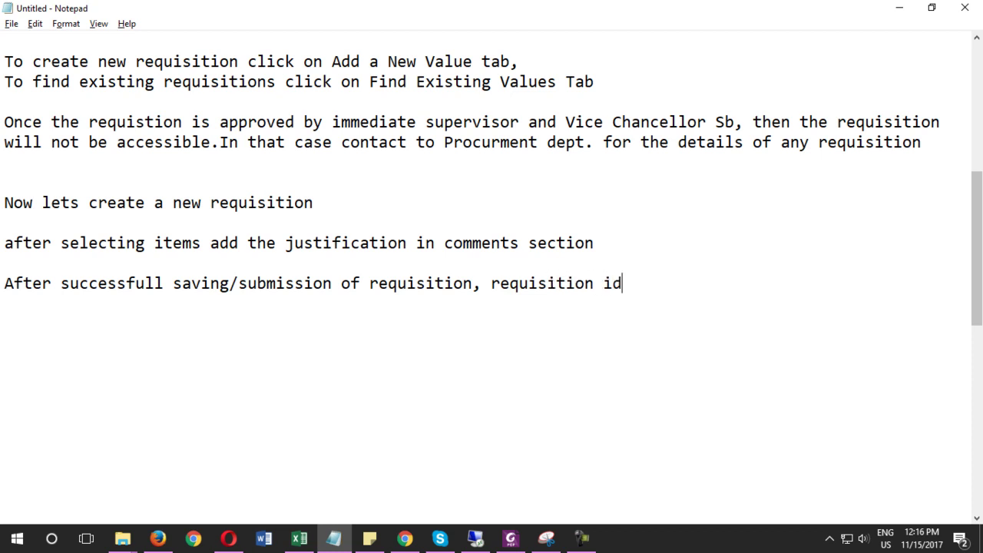
text( will be crea)
key(BackSpace)
key(BackSpace)
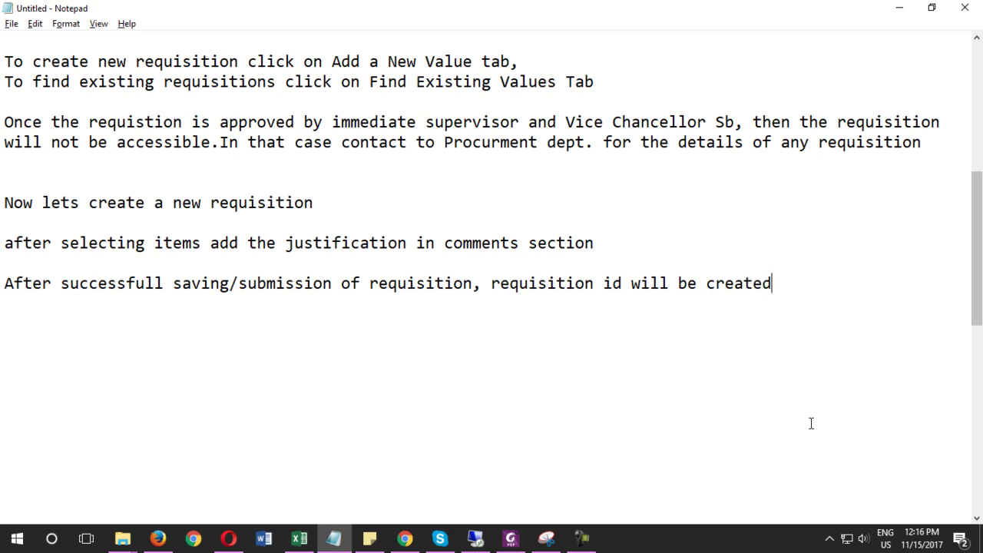
Highlight the new note about the requisition id, switch to Opera and highlight the saved requisition's Requisition ID
click(584, 540)
drag(5, 283, 779, 284)
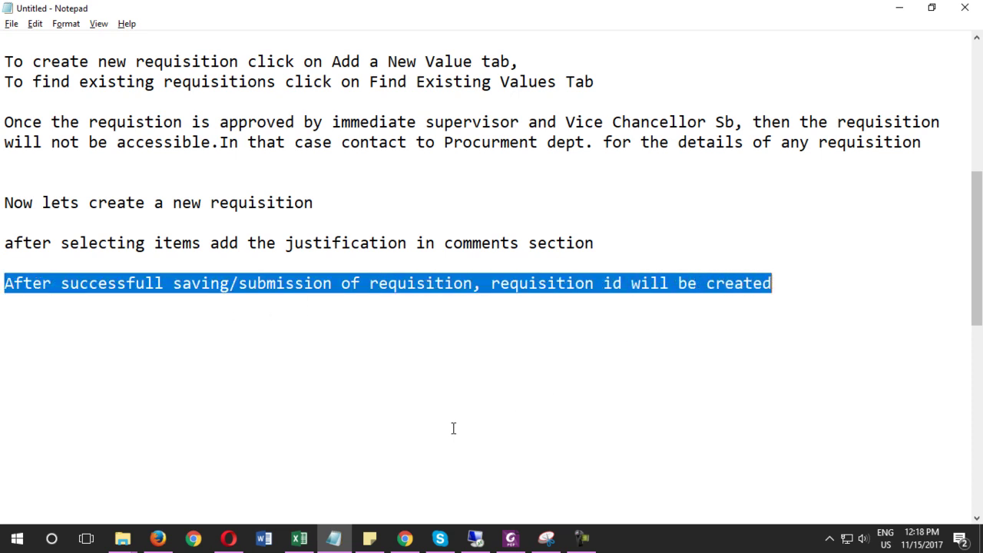
click(228, 538)
double_click(193, 216)
double_click(173, 202)
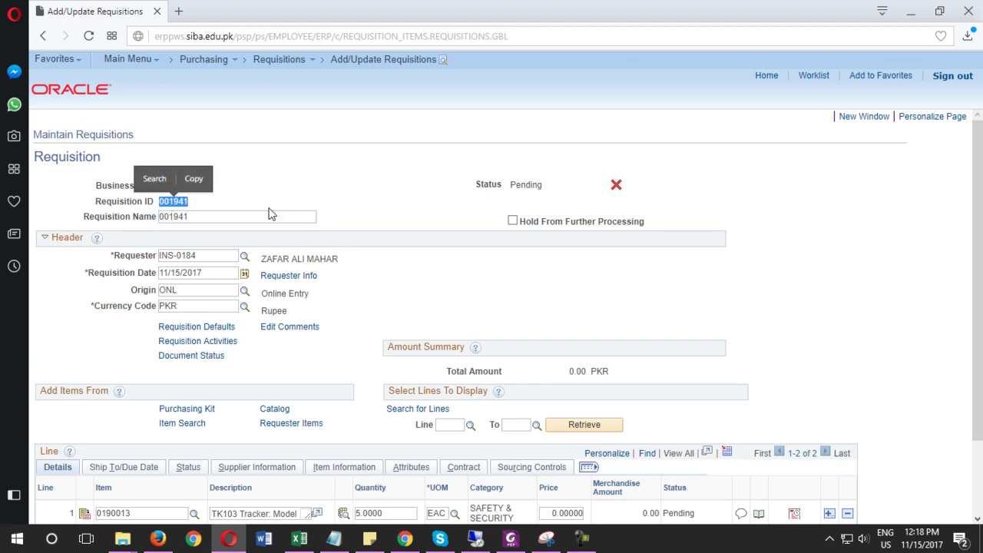
Look over the saved requisition's item lines and return to the PeopleSoft home page
scroll(269, 214, down, 3)
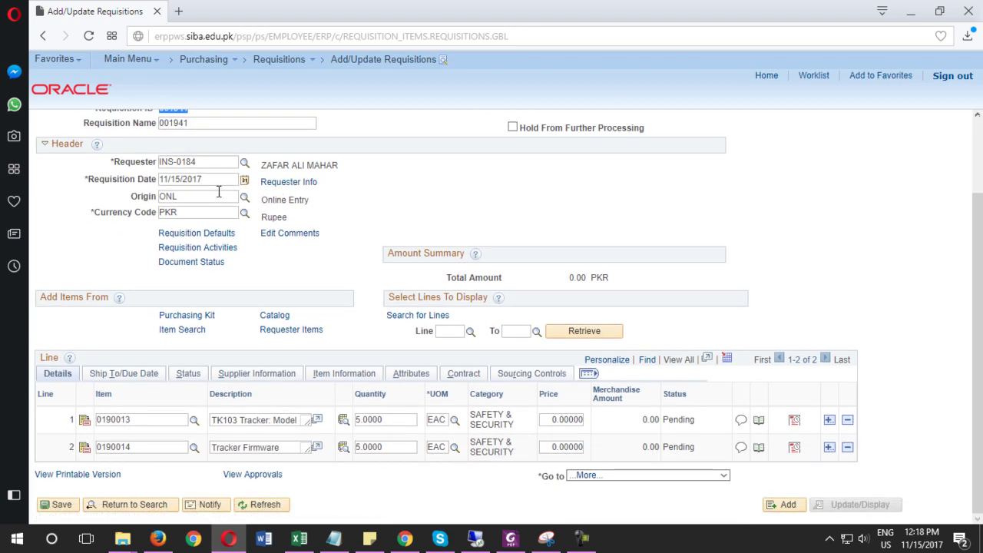
scroll(311, 117, up, 3)
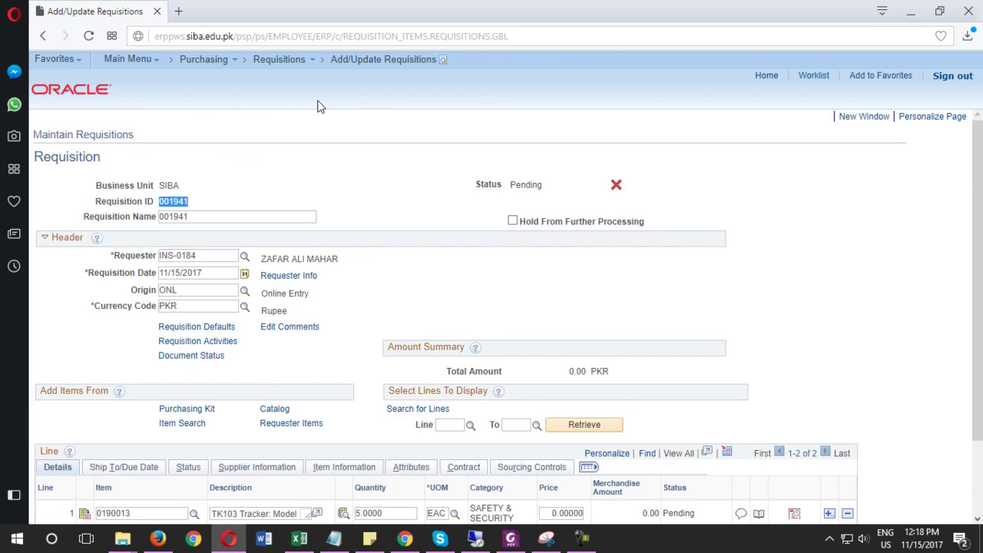
click(764, 75)
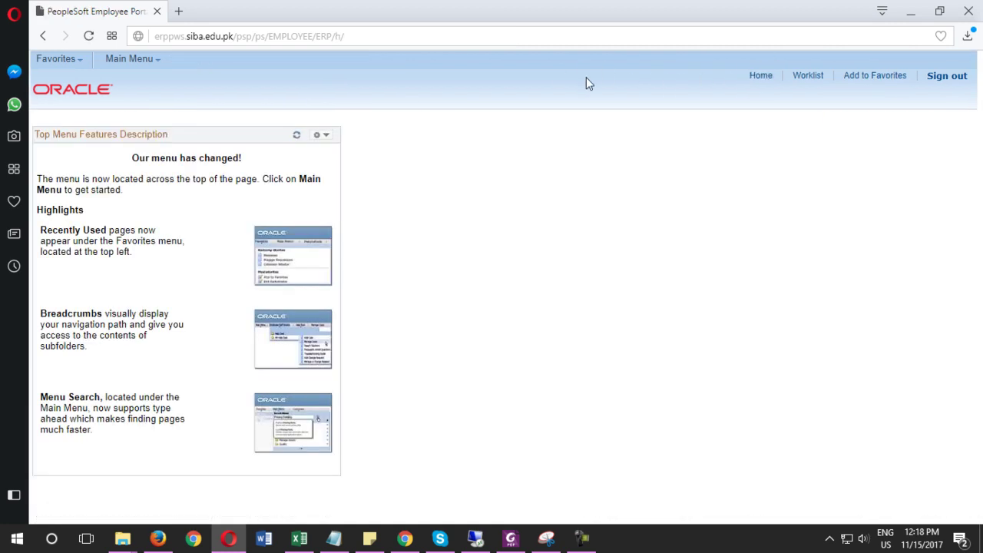
Switch to Notepad and add the line "Now lets find the status of created requisition , whether it is approved or not."
click(338, 536)
click(836, 290)
key(Return)
key(Return)
text(Now lets f)
text(ind the status )
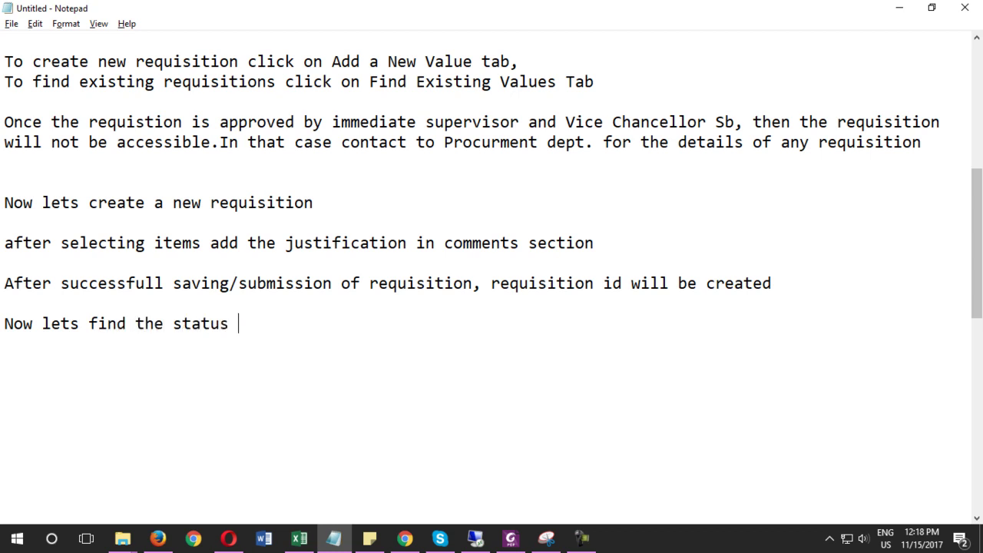
text(of create)
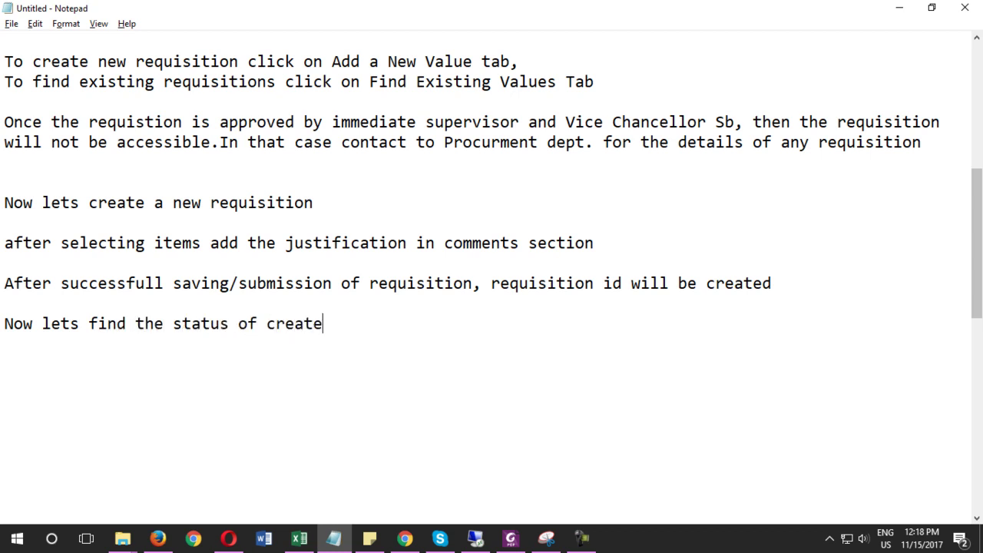
text(d requisition ,)
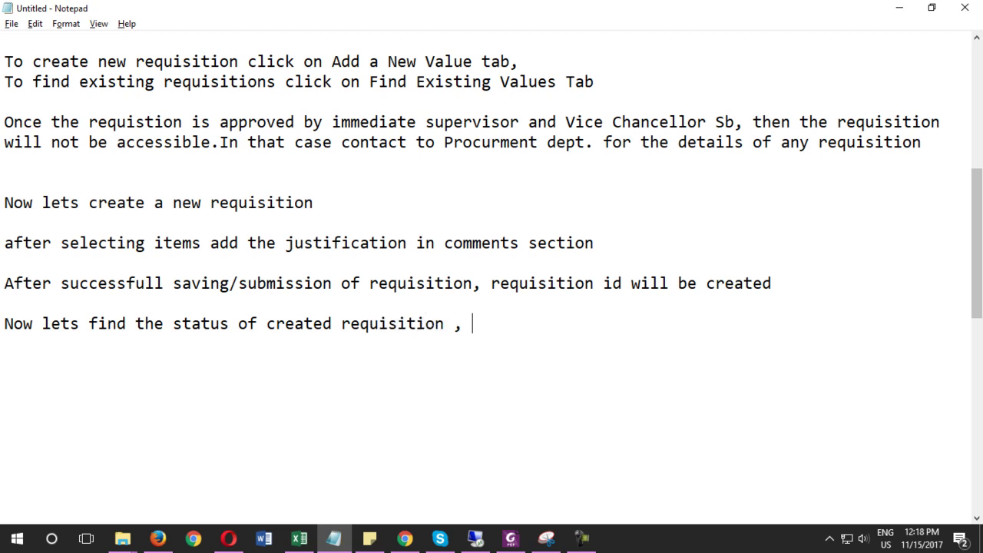
text( whea)
key(BackSpace)
text(ther)
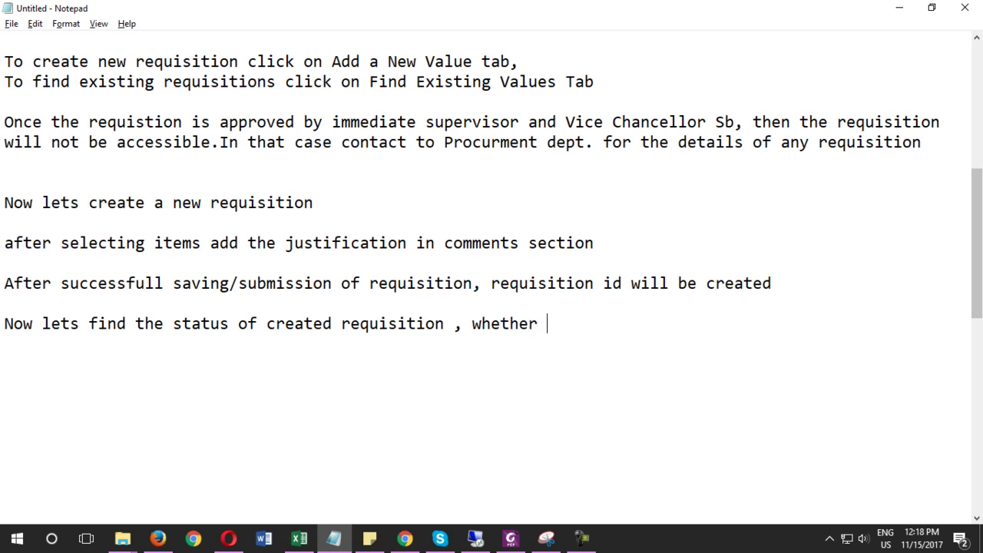
text( it is approved or not.)
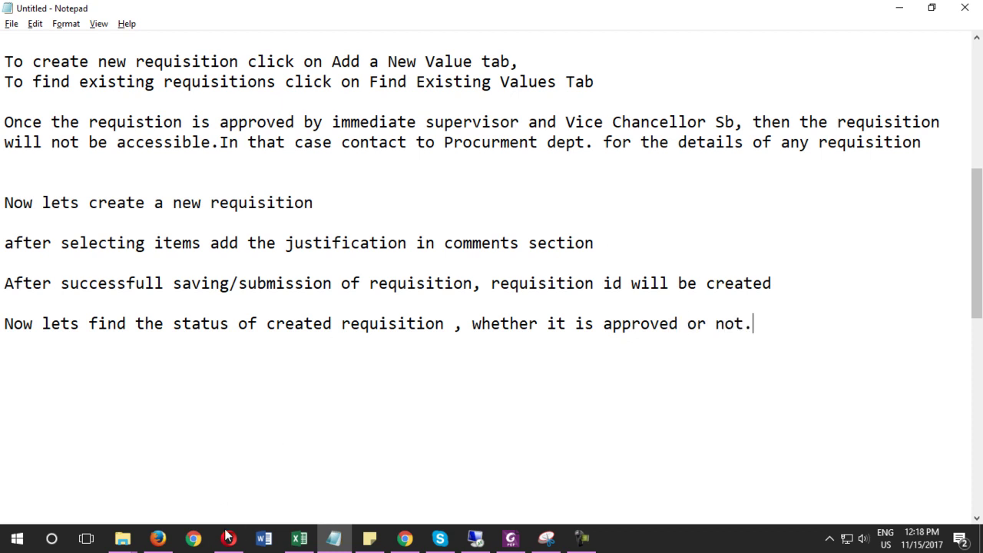
Switch to Opera and open the existing-value search of Add/Update Requisitions under Purchasing > Requisitions
click(228, 538)
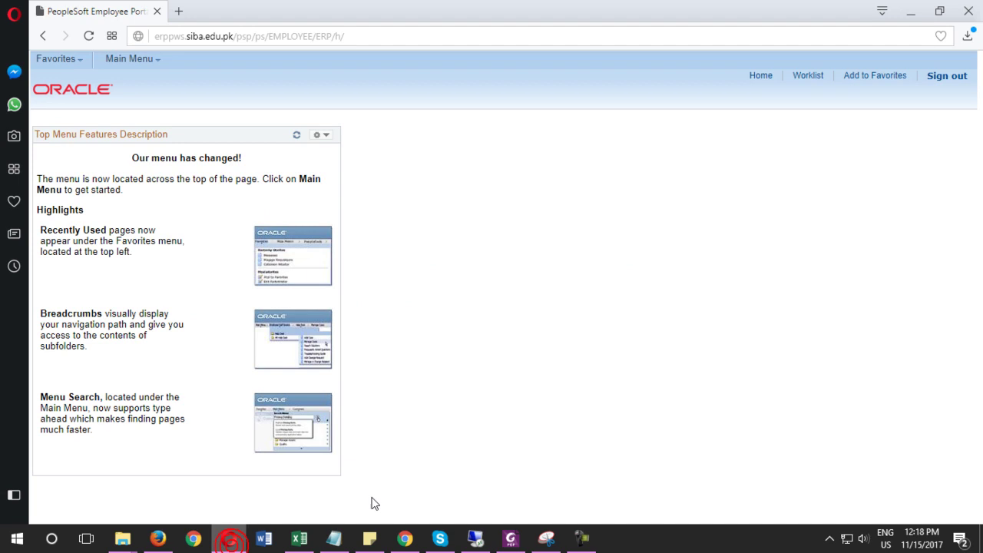
click(130, 62)
click(149, 115)
click(312, 126)
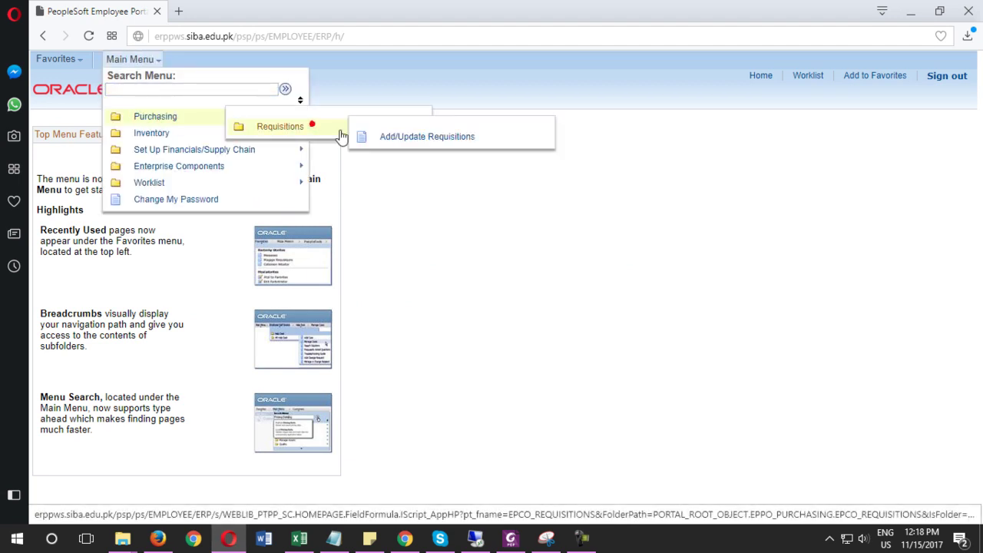
click(397, 143)
click(113, 171)
Search the SIBA requisitions by the requester's name, picking the full name from the suggestions
click(253, 316)
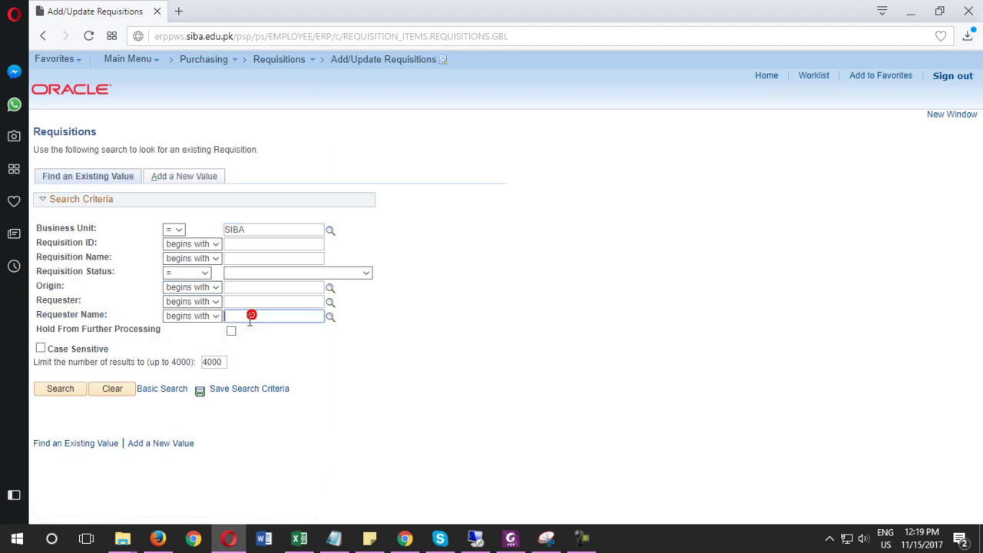
text(zafar)
click(271, 343)
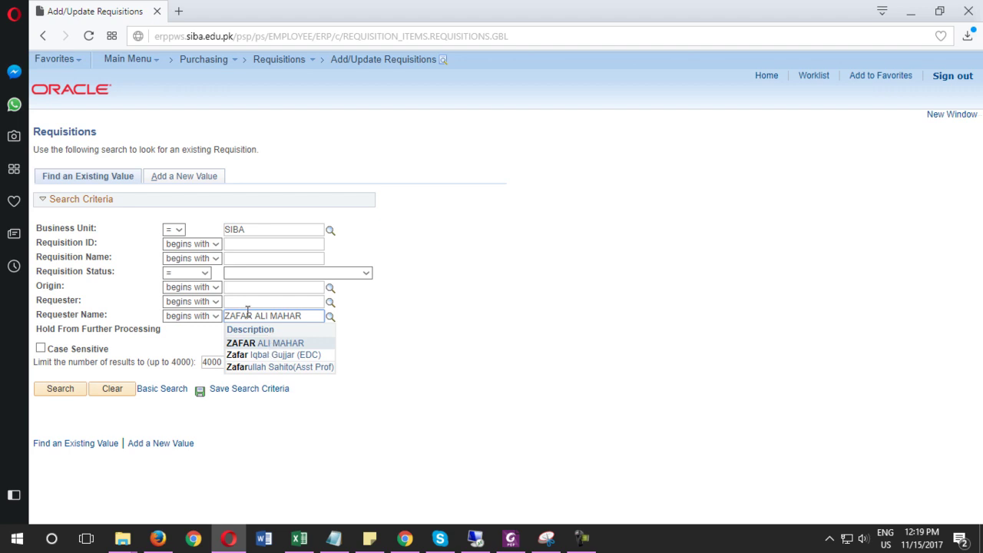
click(63, 391)
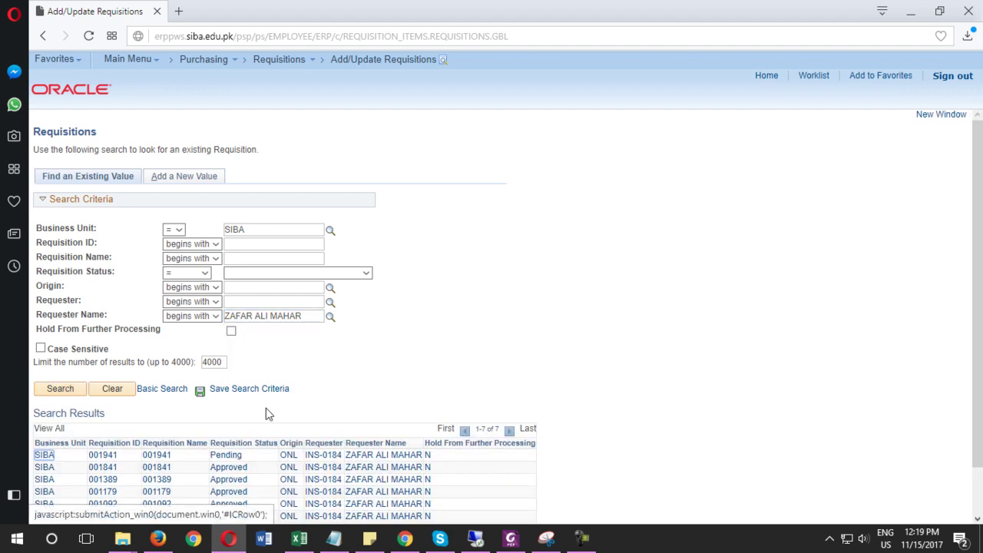
Open the pending requisition from the search results and view its approvals
click(229, 456)
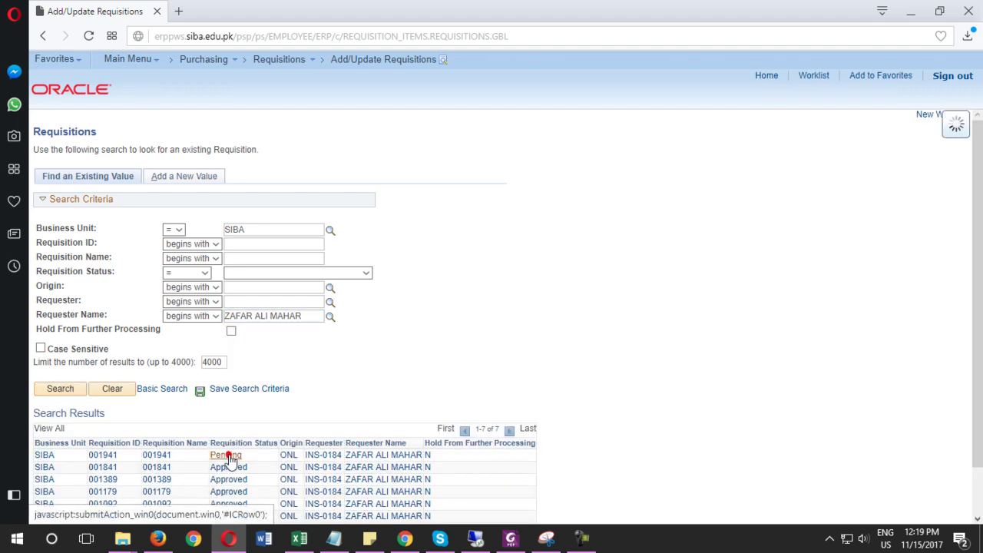
scroll(304, 313, down, 2)
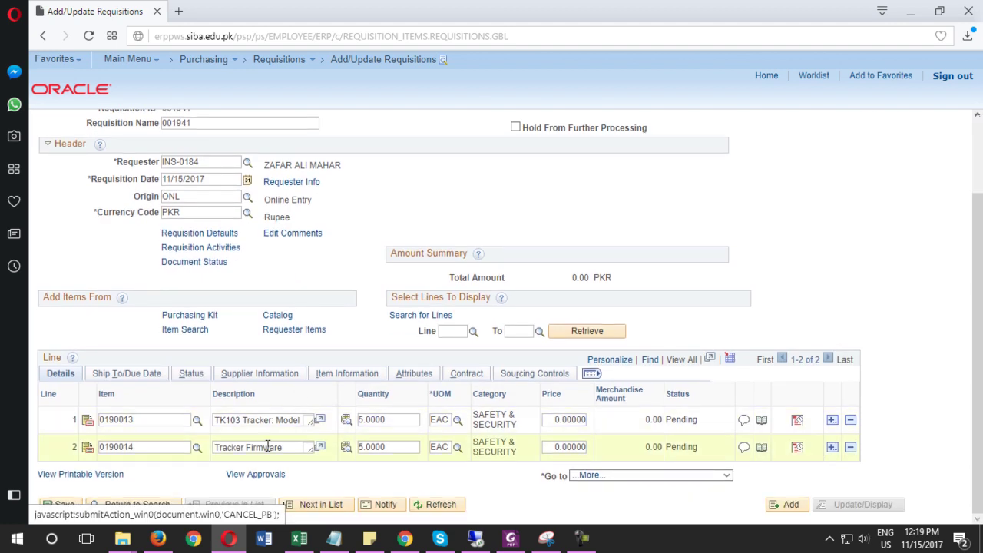
click(258, 474)
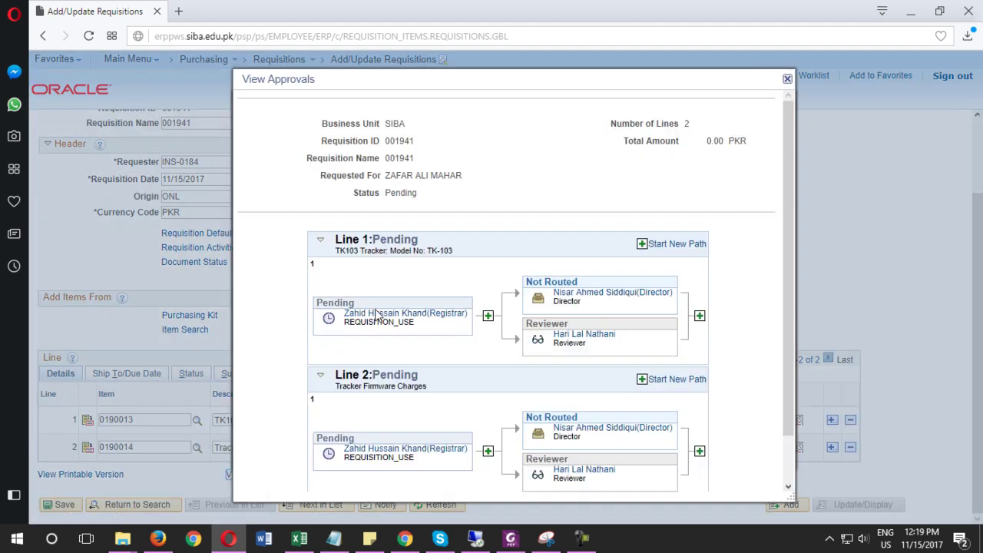
Highlight the supervisor and director stages of line 1's approval path and look over the remaining approvals
drag(317, 303, 453, 331)
click(459, 331)
drag(528, 282, 615, 312)
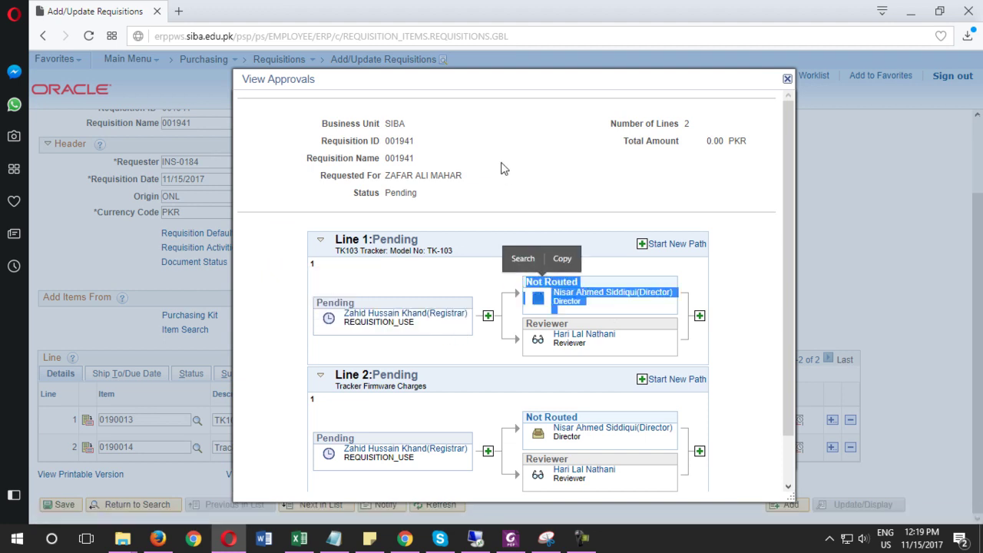
click(503, 169)
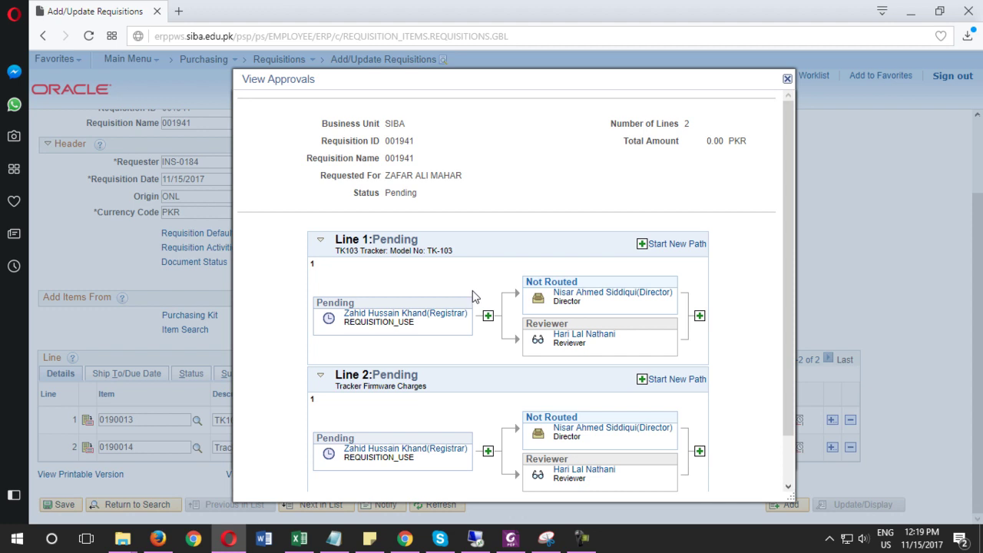
scroll(472, 291, down, 1)
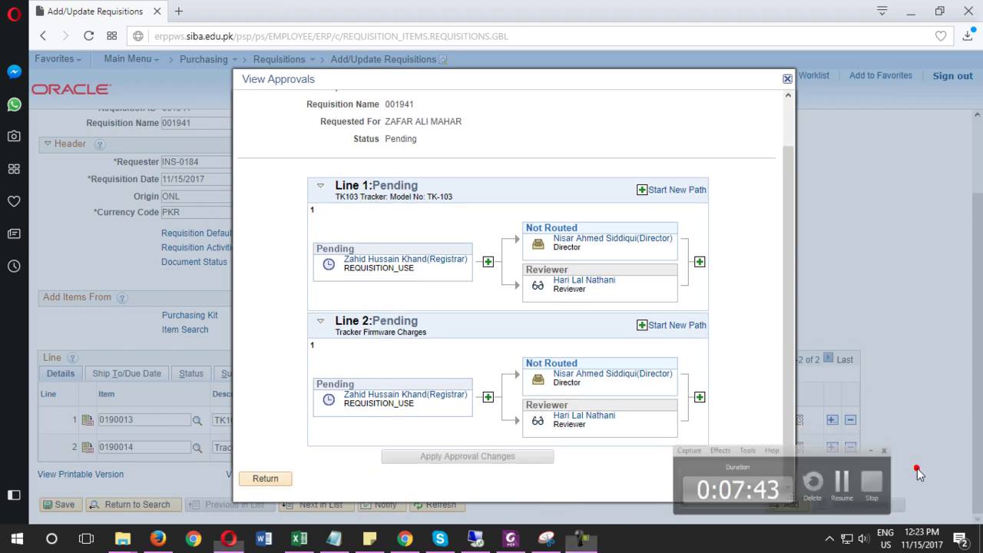
Switch to Notepad and add the line "After submission of requisition an email will be sent to immediate supervisor."
click(334, 537)
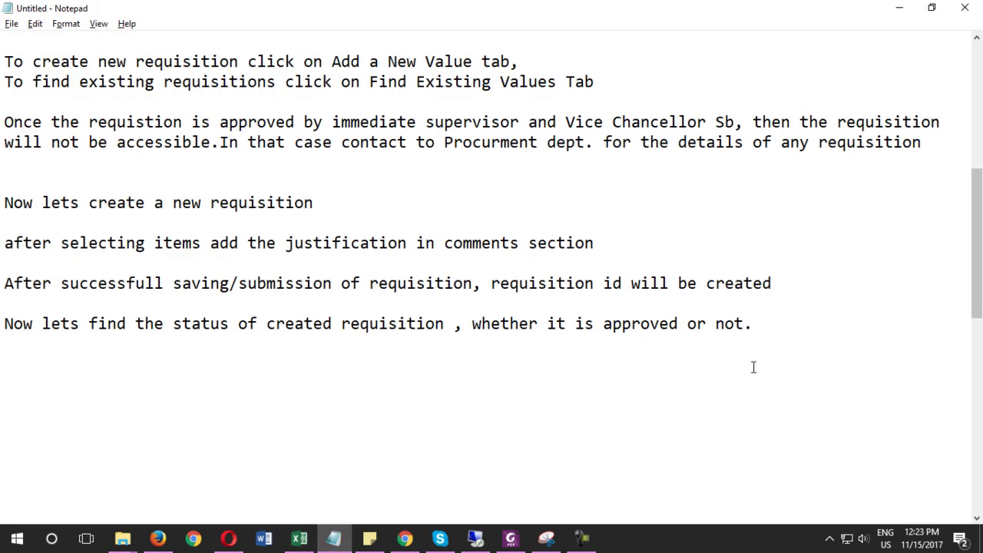
key(Return)
key(Return)
text(After submissi)
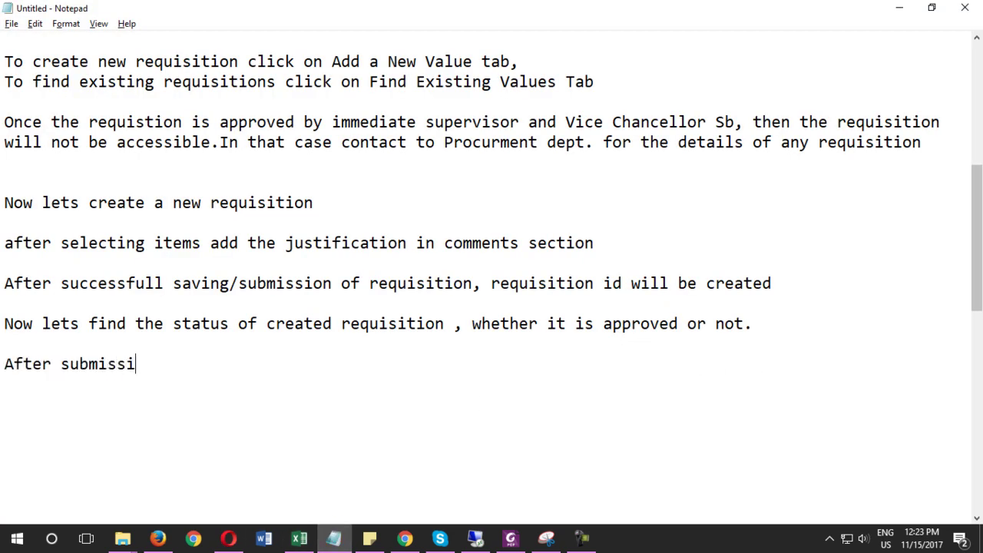
text(on of requis)
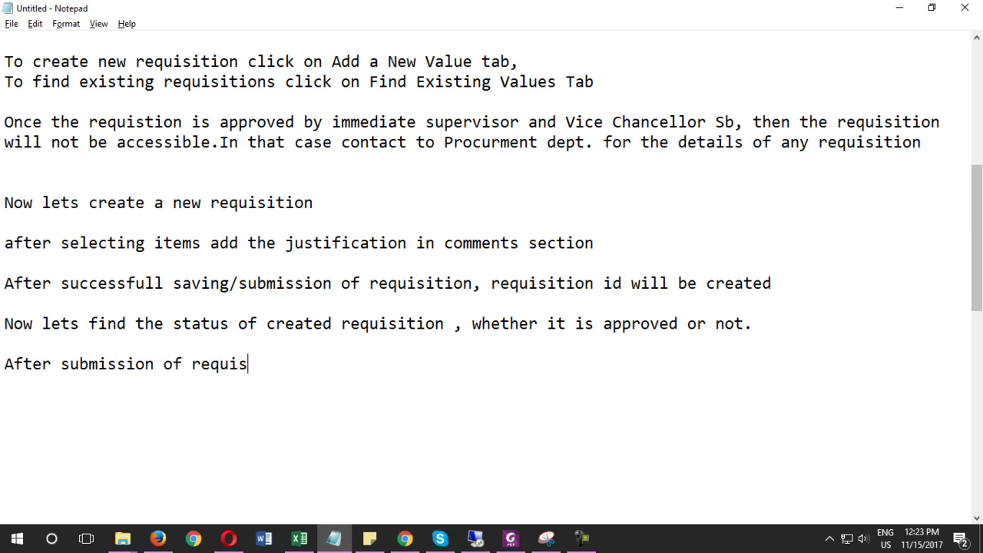
text(istion an email will be sent to immeduia)
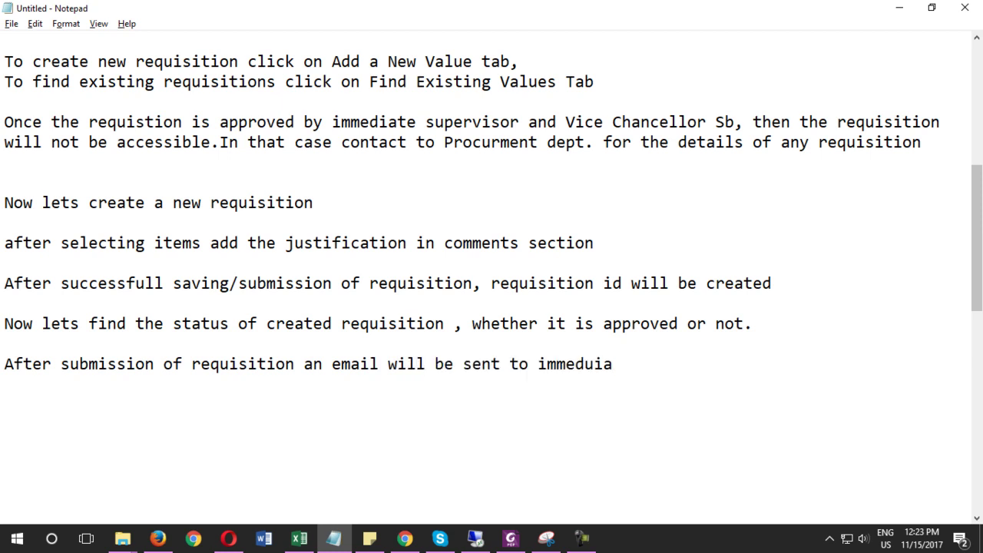
key(BackSpace)
key(BackSpace)
key(BackSpace)
text(iate supervi)
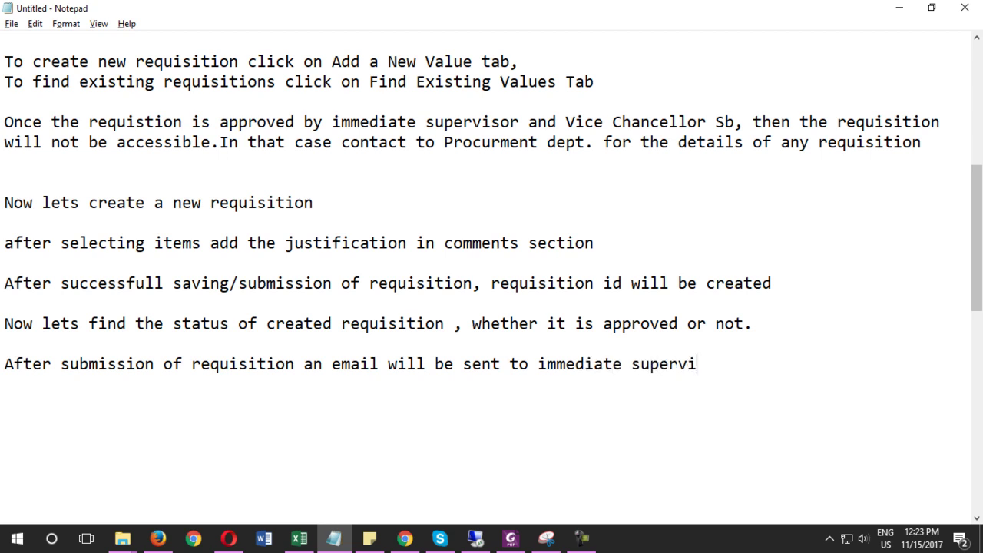
text(sor.)
Add the line "Once VC Sb approves the requisition an email and SMS will be sent to the requester as an alert." below the supervisor note
key(Return)
text(Once )
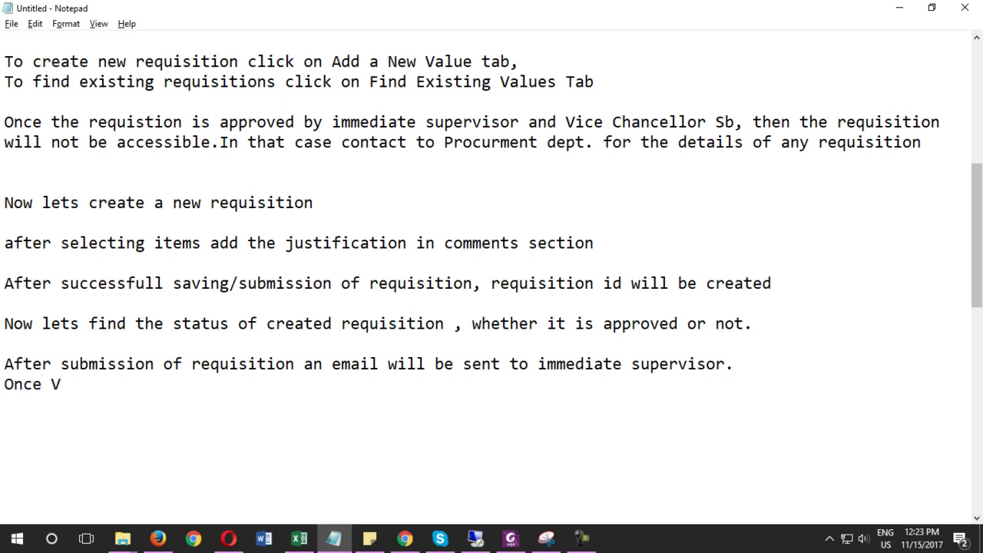
text(VC Sb approves the )
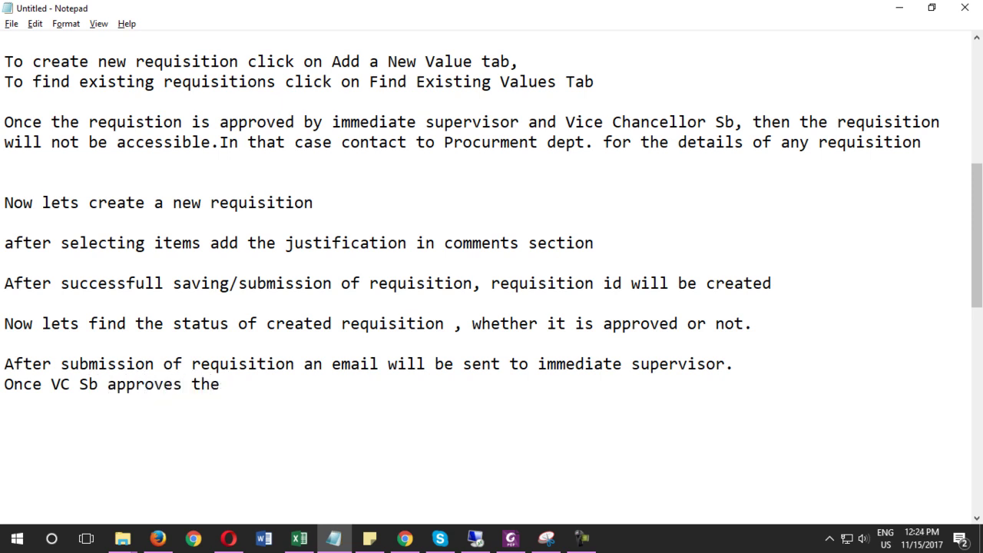
text(requisition an )
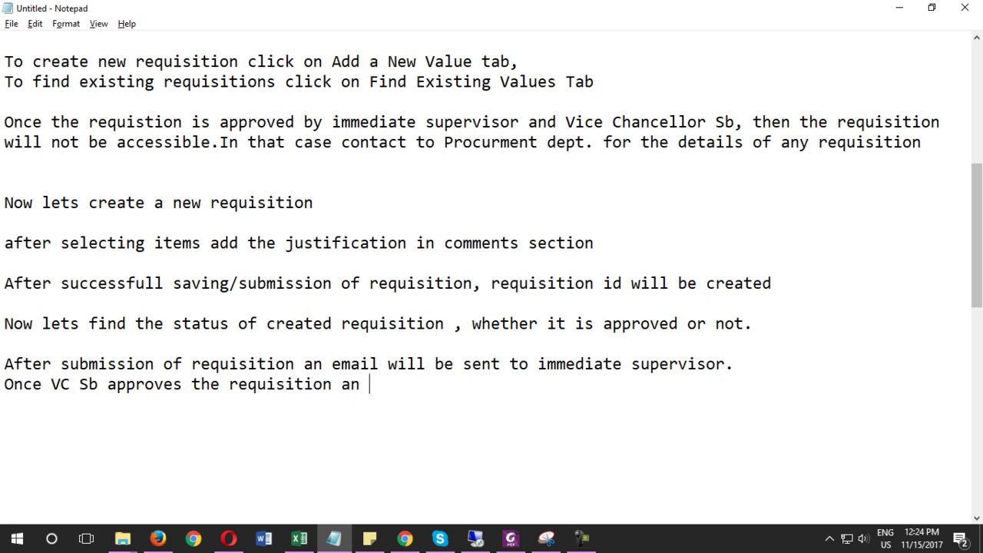
text(email and SMS wi)
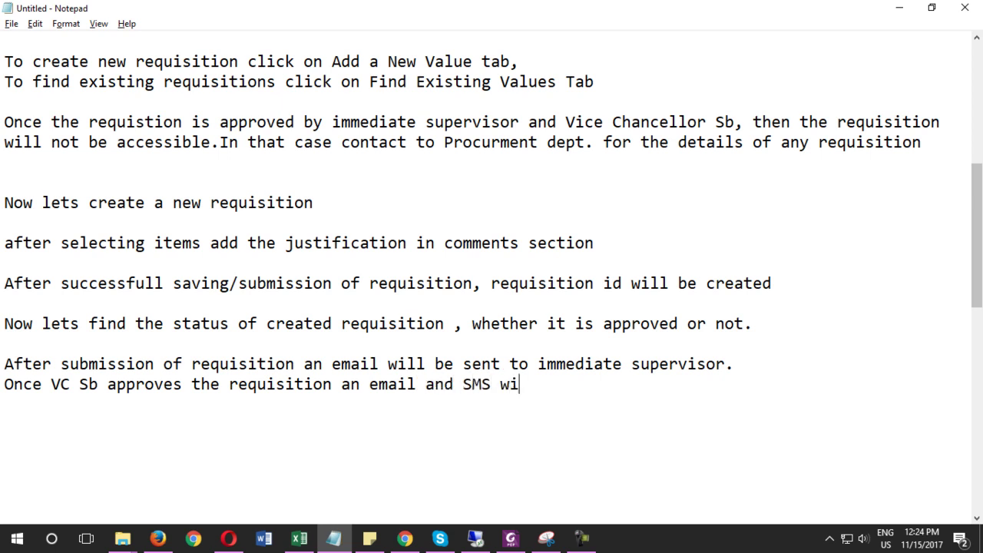
text(ll be sen)
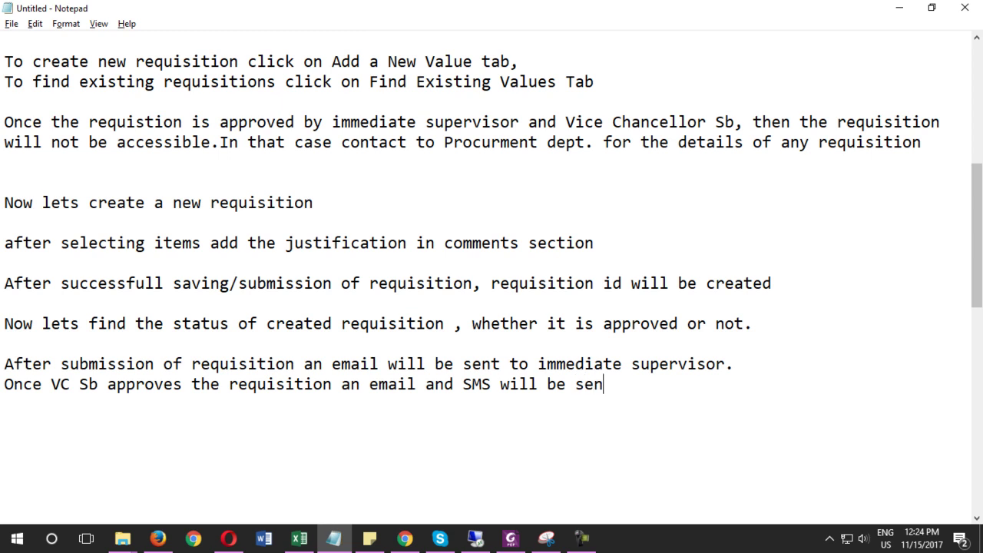
text(t to the requester)
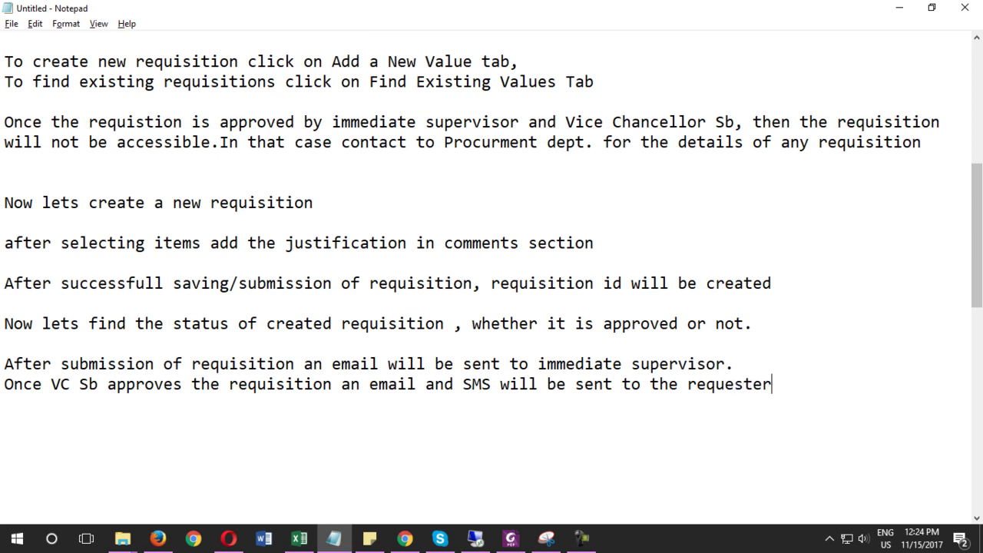
text( as an alert)
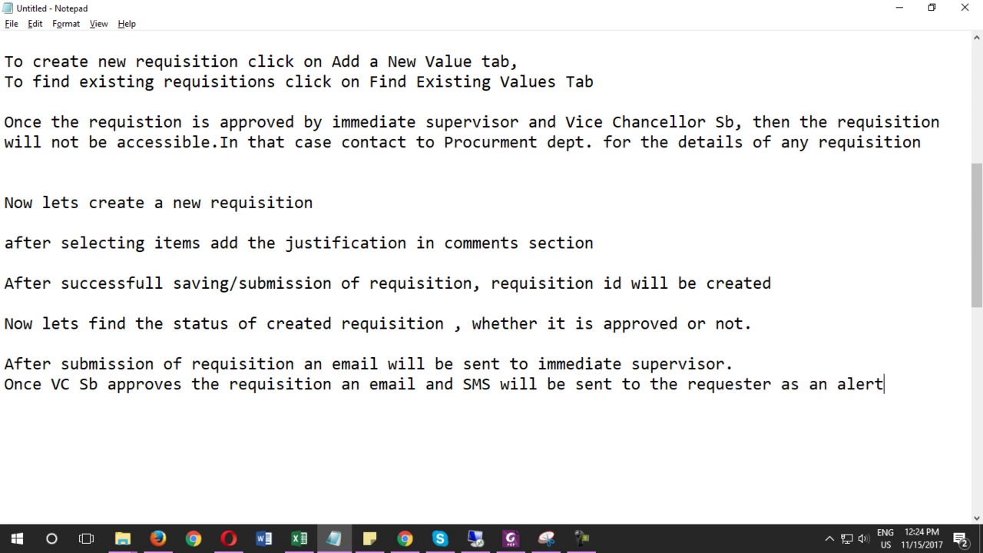
text(.)
Leave a blank line and end the notes with the closing word "Thanks."
key(Return)
key(Return)
text(Thanks.)
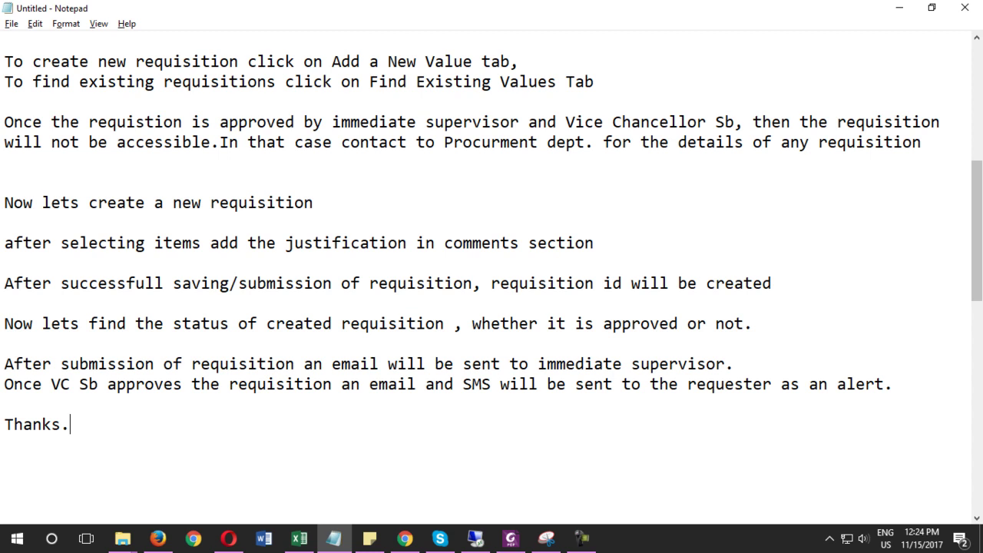
click(581, 538)
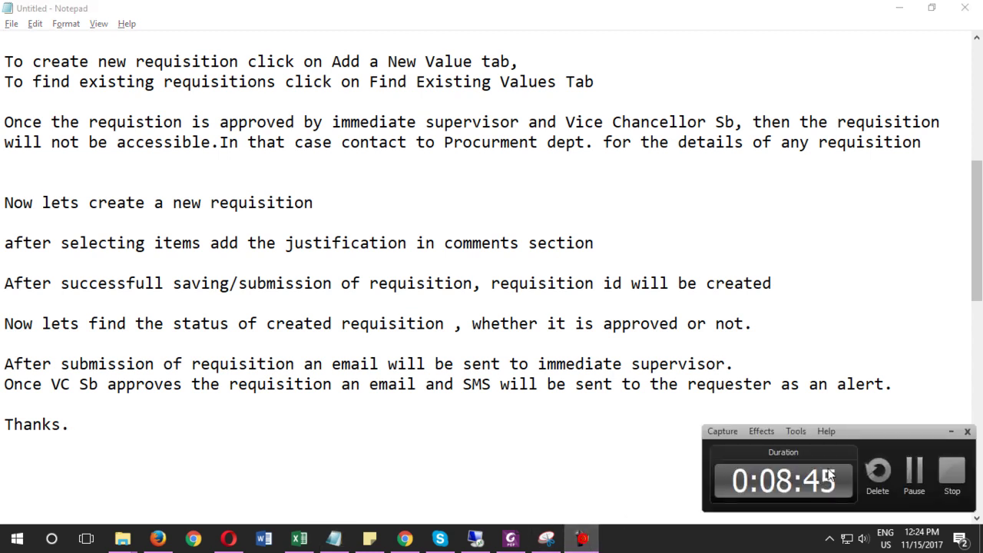